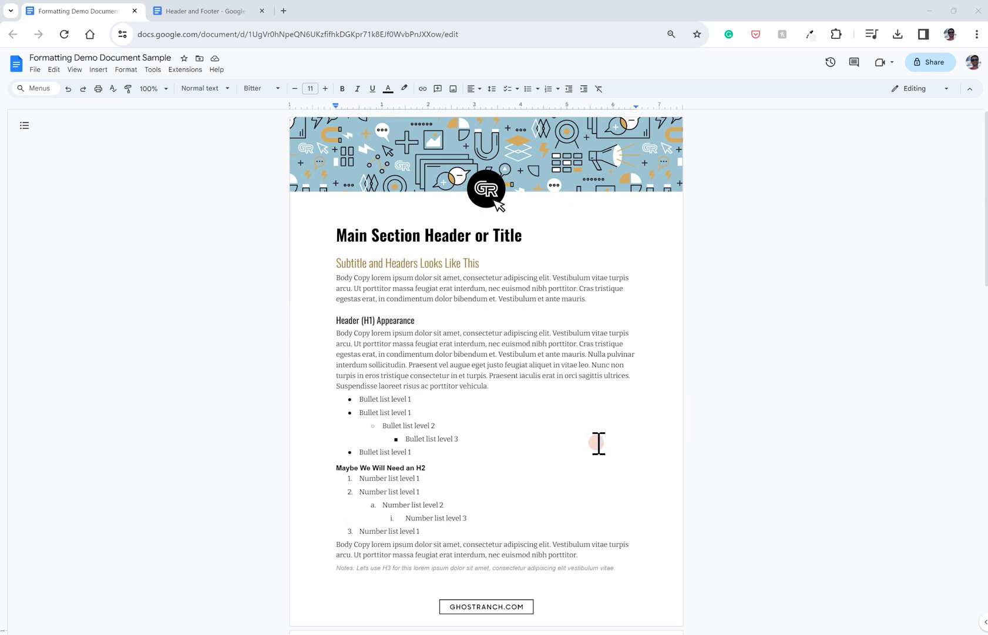
- Scroll through the Formatting Demo sample to review the headers and footers on each page
scroll(617, 488, down, 3)
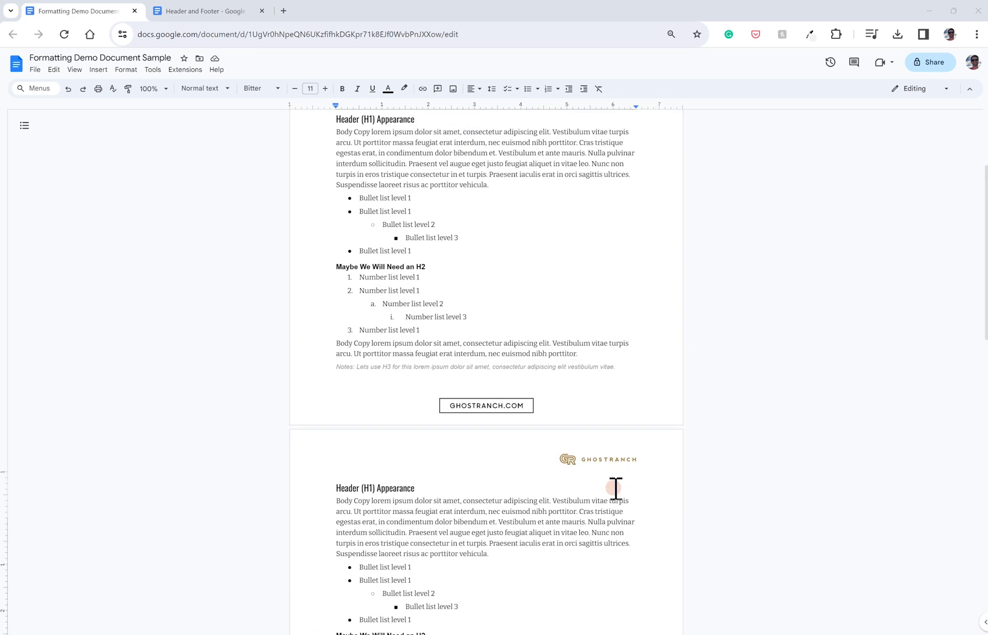
scroll(615, 488, down, 3)
scroll(614, 487, down, 1)
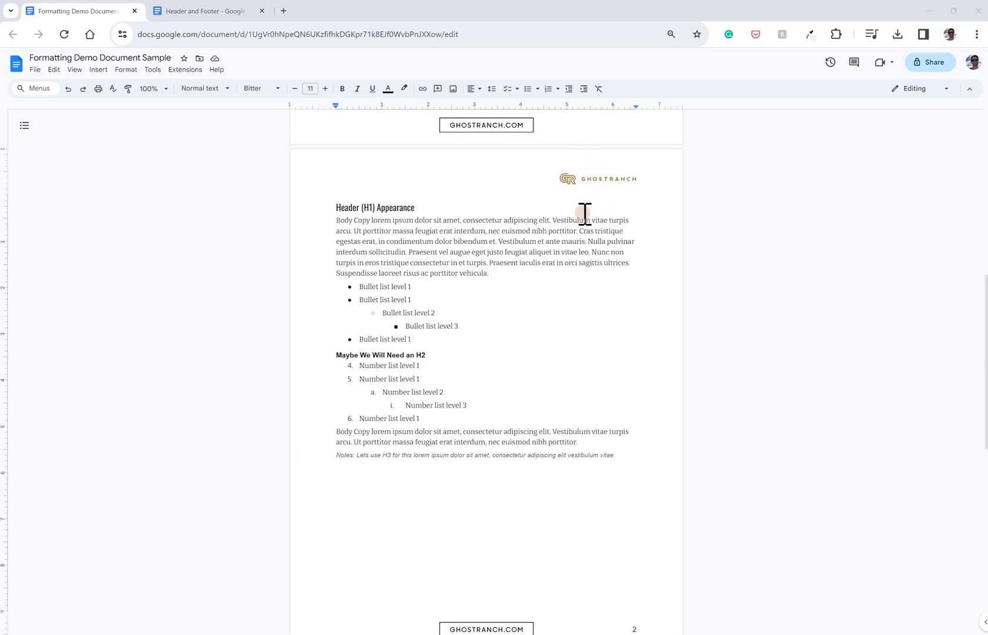
scroll(623, 533, down, 1)
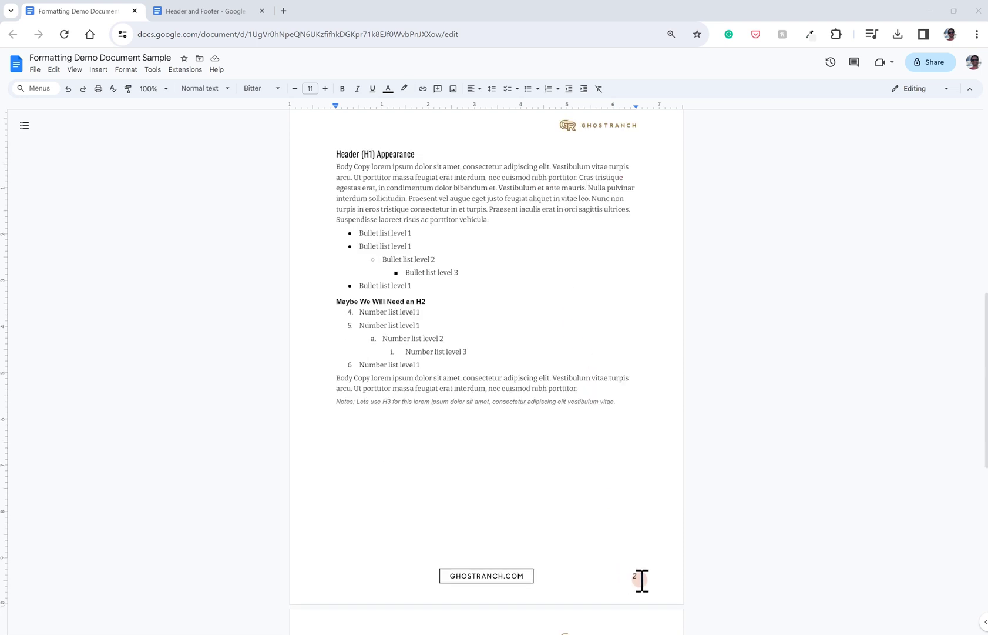
scroll(639, 580, down, 2)
scroll(637, 570, down, 1)
scroll(636, 553, down, 2)
scroll(637, 552, down, 2)
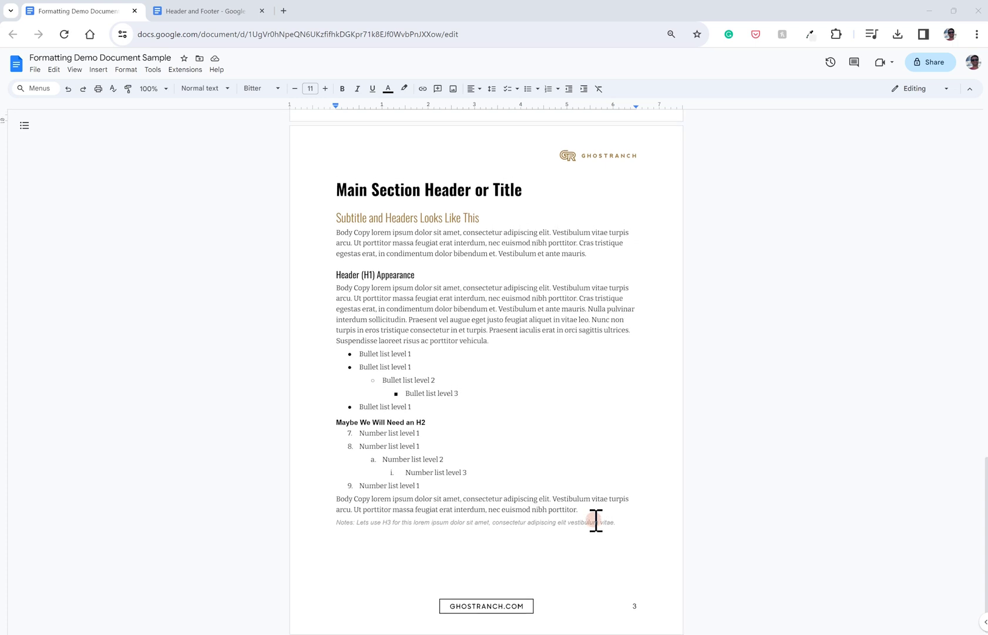
scroll(584, 509, up, 1)
scroll(564, 503, up, 5)
scroll(556, 491, up, 10)
scroll(551, 483, up, 1)
click(213, 12)
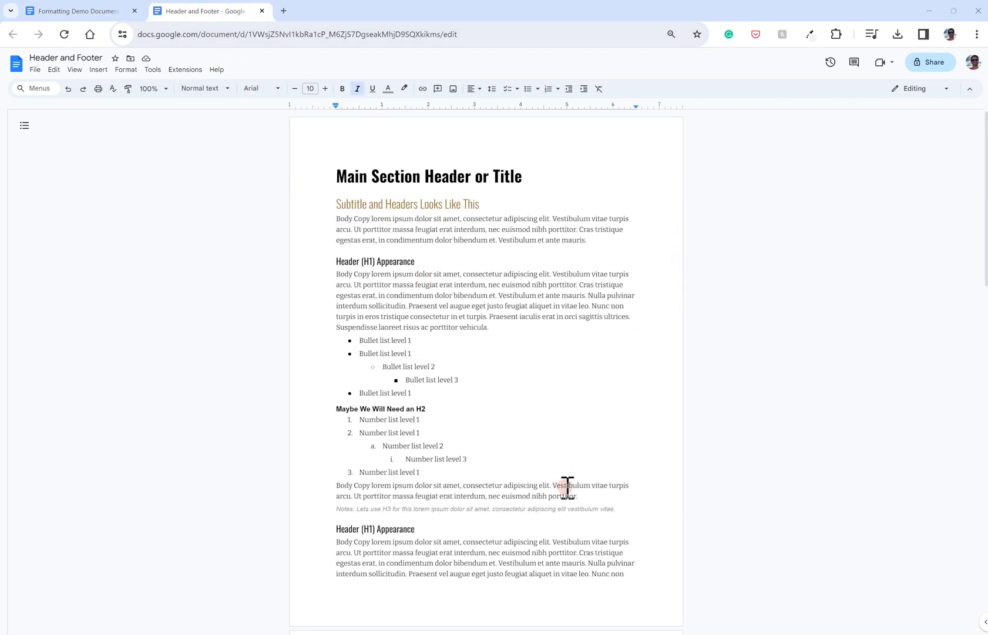
scroll(566, 485, down, 3)
scroll(564, 485, down, 4)
scroll(564, 470, down, 5)
scroll(563, 438, down, 3)
scroll(562, 430, up, 6)
key(ctrl+plus)
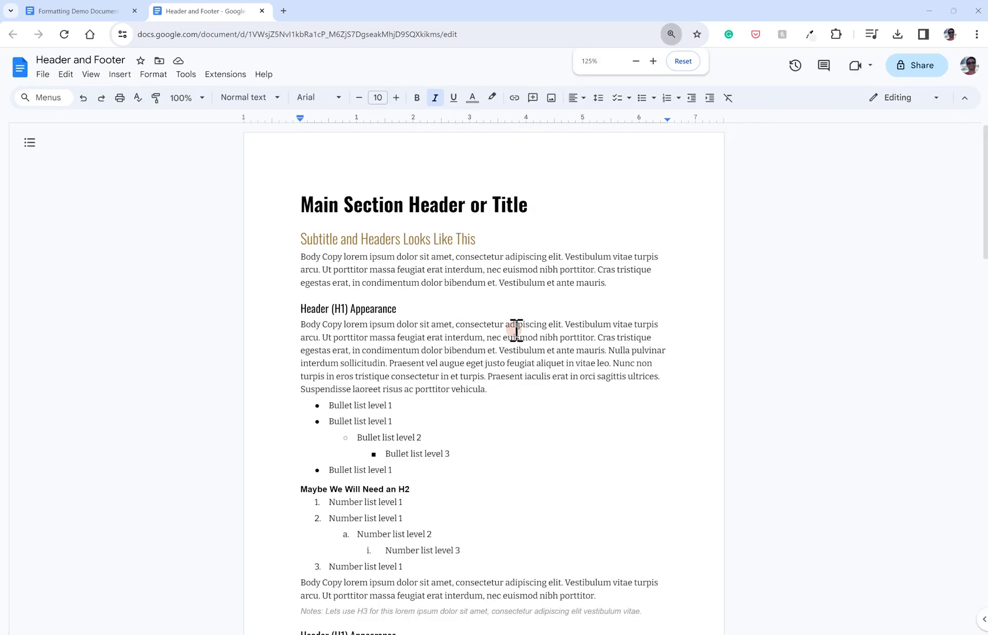
key(ctrl+minus)
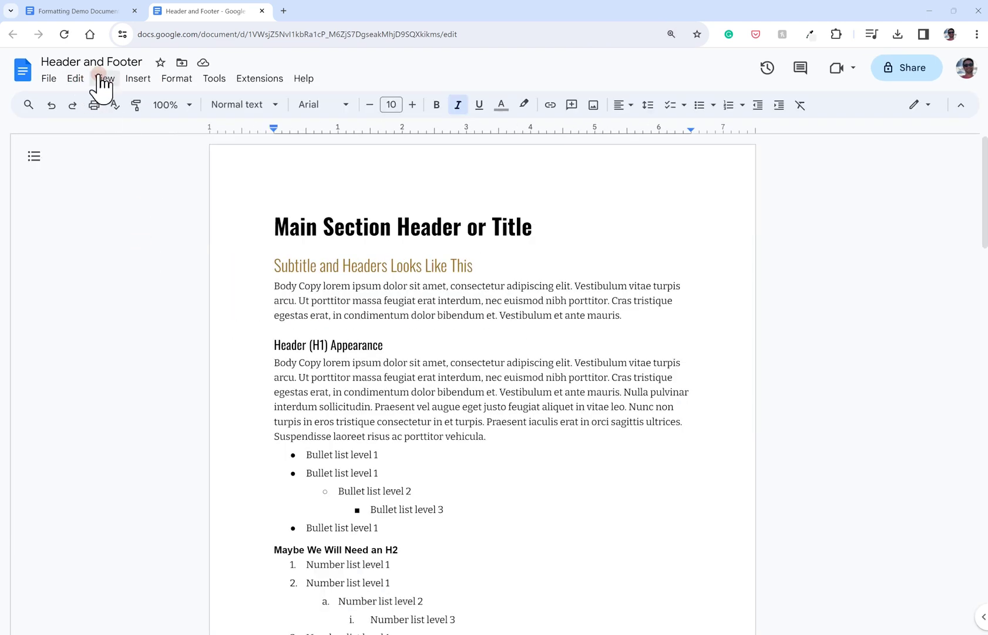
- Insert an empty header from Headers & footers and return to the top of page one
click(138, 83)
mouse_move(185, 414)
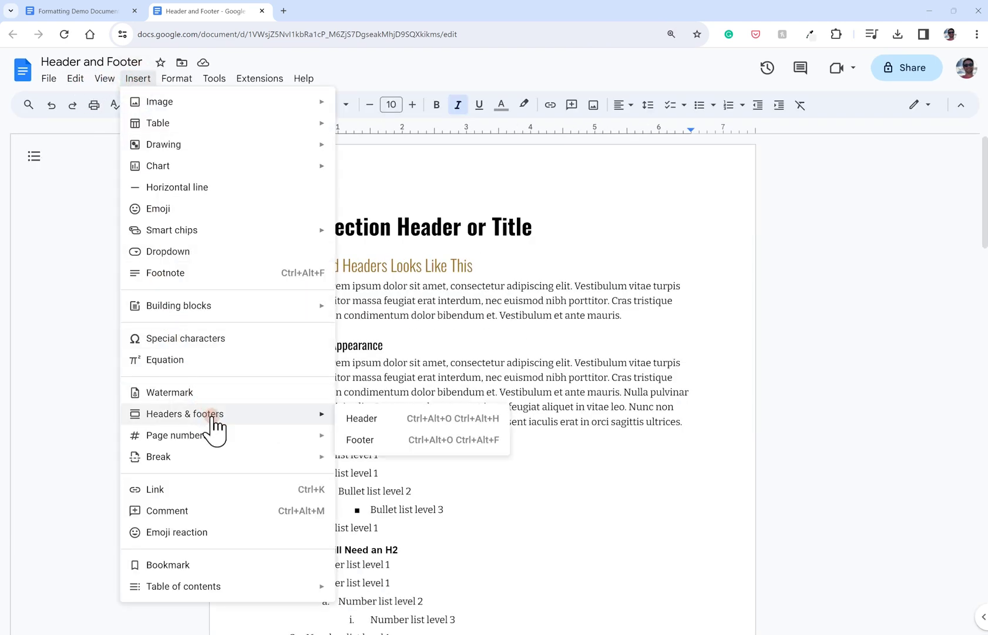
click(352, 422)
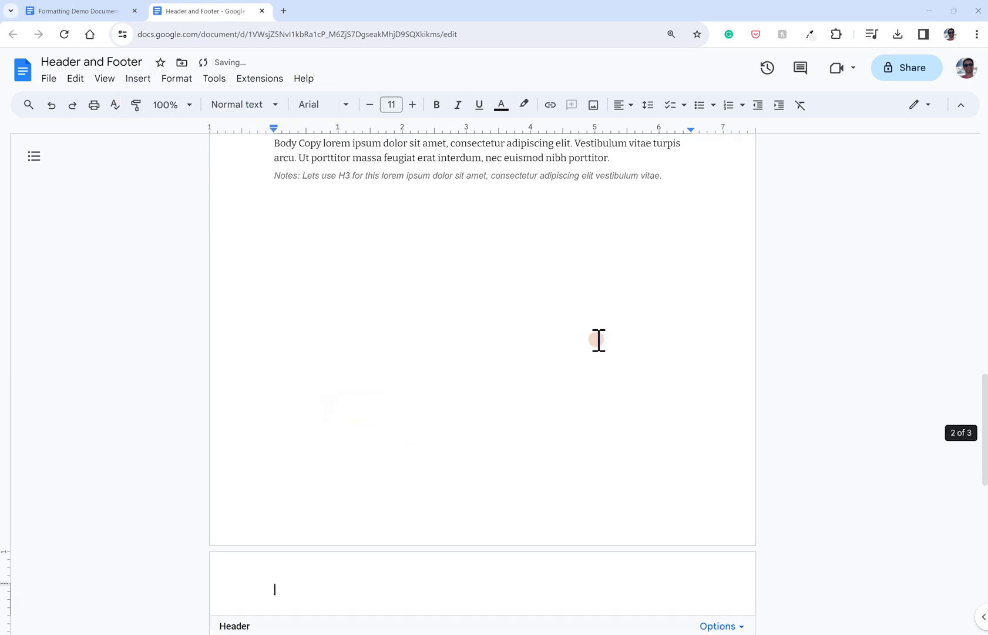
scroll(599, 340, up, 5)
scroll(598, 340, up, 3)
scroll(582, 329, up, 3)
scroll(582, 314, up, 3)
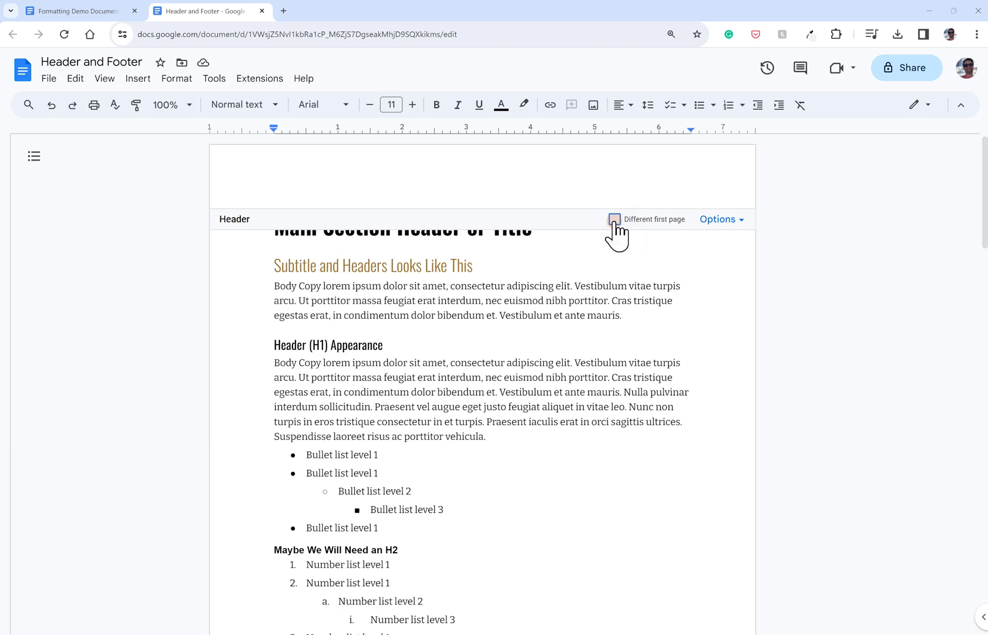
- Turn on a different first-page header and upload the BlueHeader.png banner into it
click(615, 219)
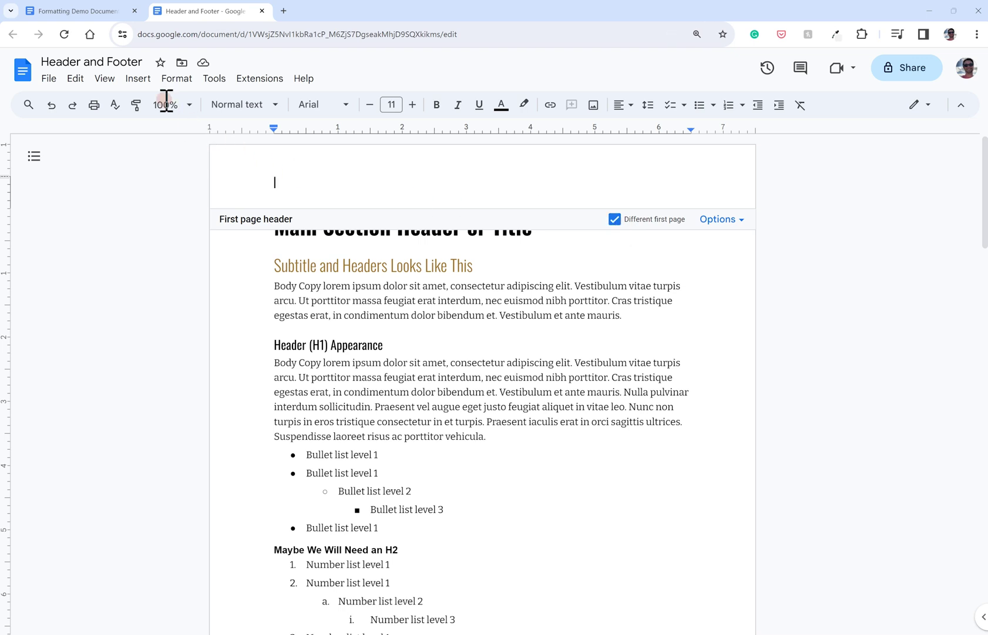
click(141, 81)
mouse_move(160, 101)
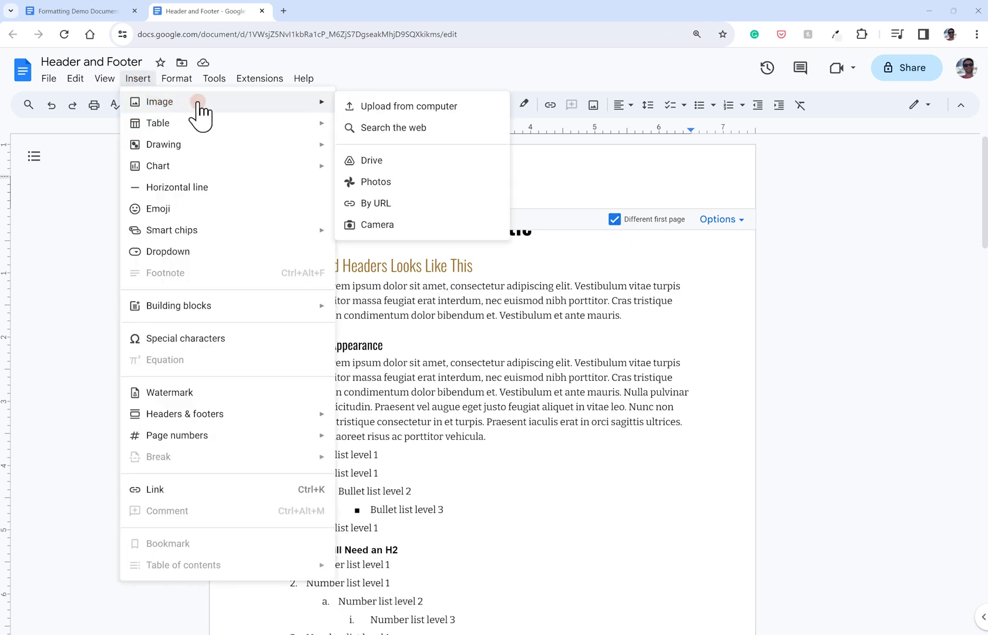
click(379, 112)
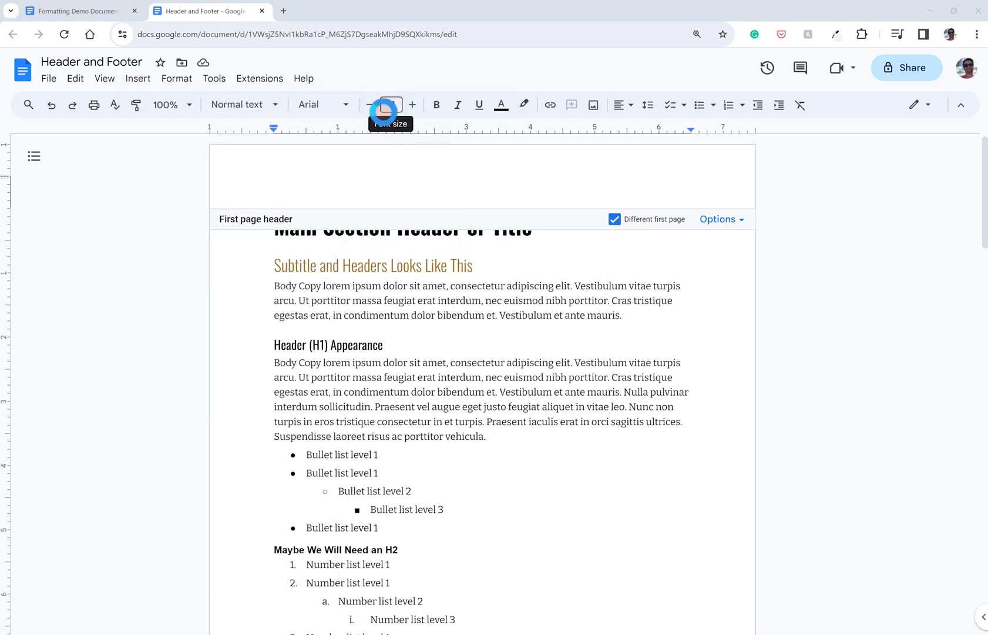
click(418, 112)
click(555, 410)
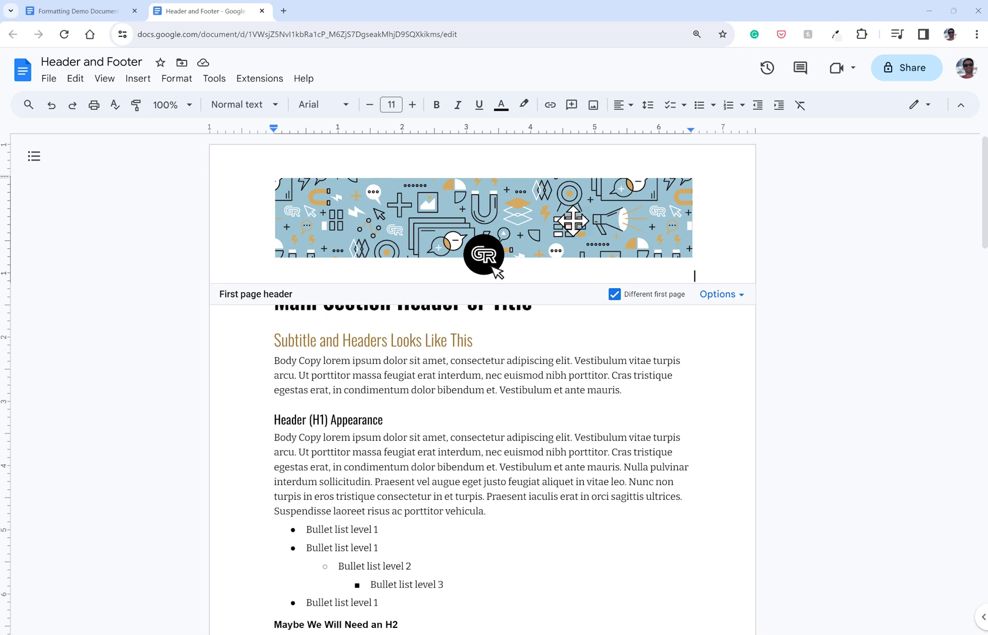
right_click(572, 220)
mouse_move(630, 375)
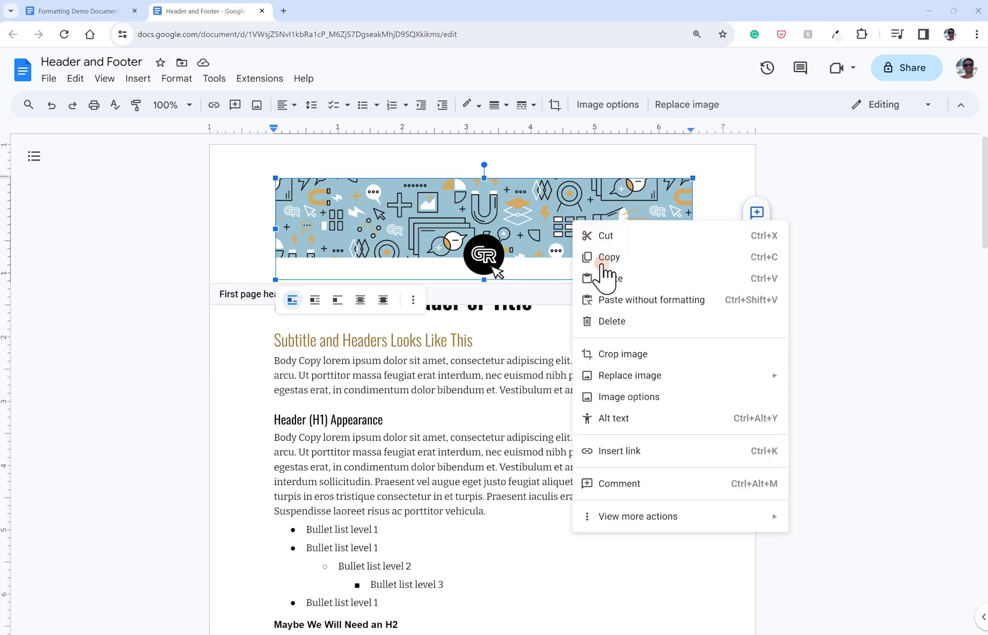
- Resize the banner to 8.5 inches wide with its proportions locked
click(642, 397)
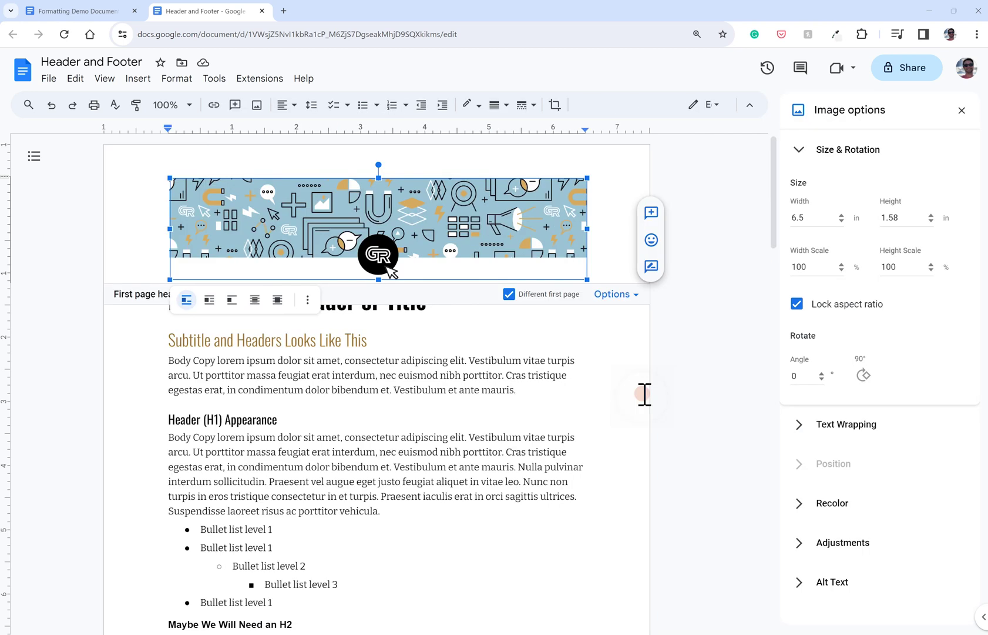
click(796, 306)
click(822, 304)
drag(817, 217, 774, 216)
text(.5)
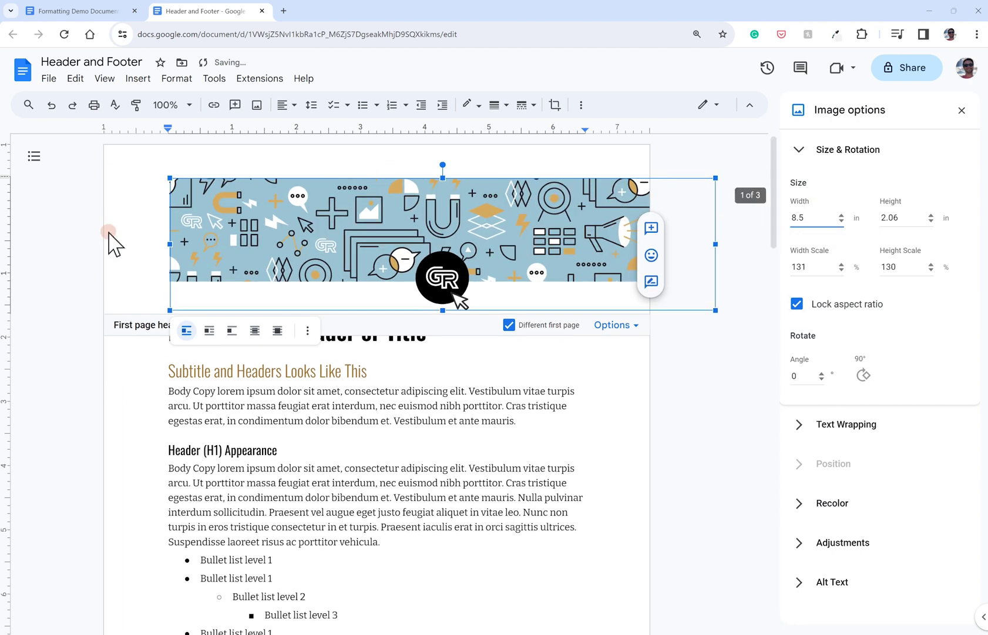
click(213, 326)
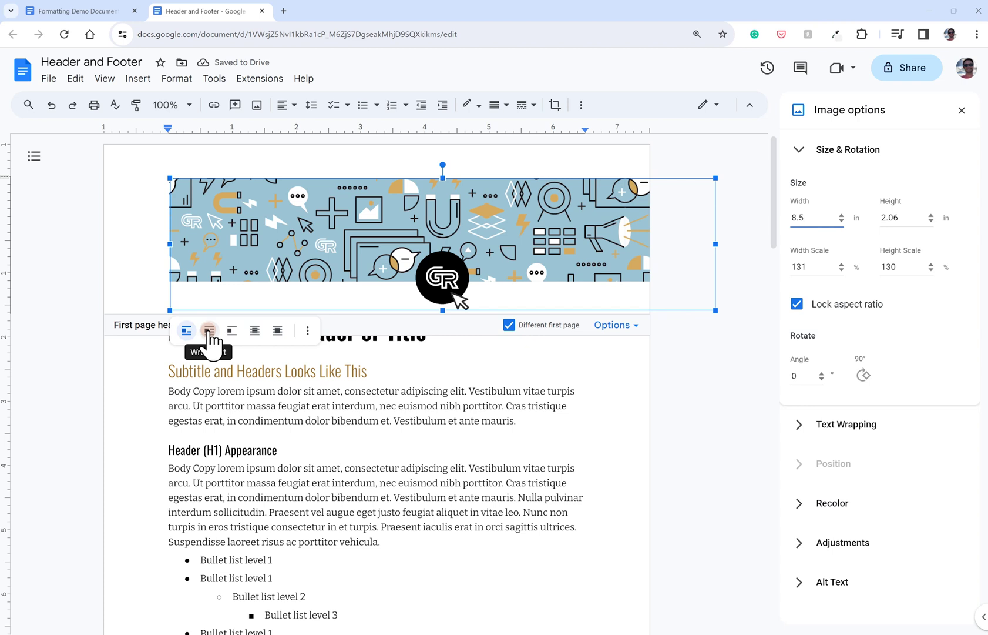
- Set the banner to wrap text, move it flush left, and set its margin to zero
click(210, 332)
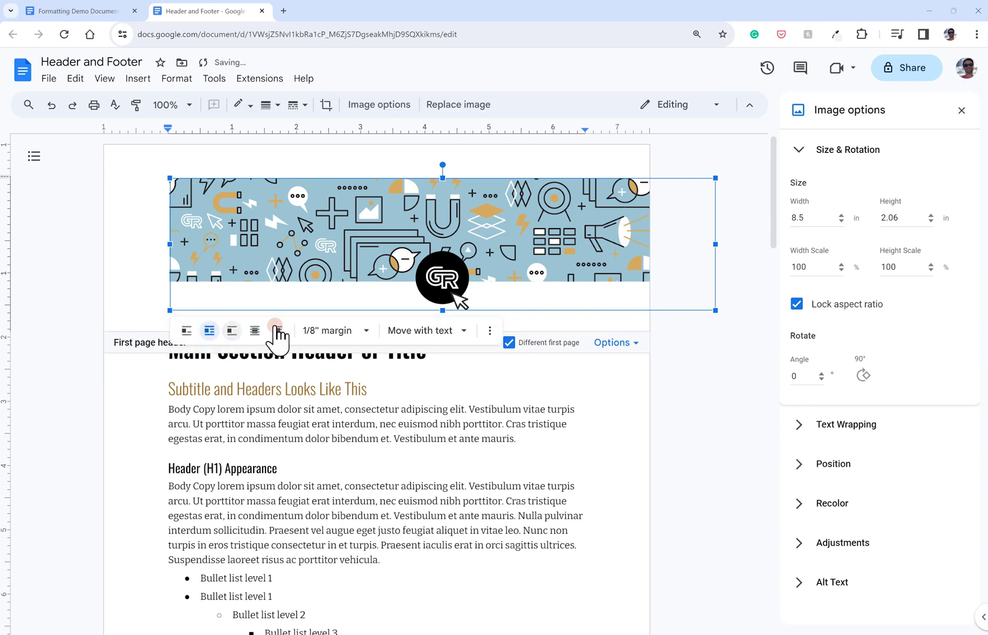
drag(312, 253, 228, 249)
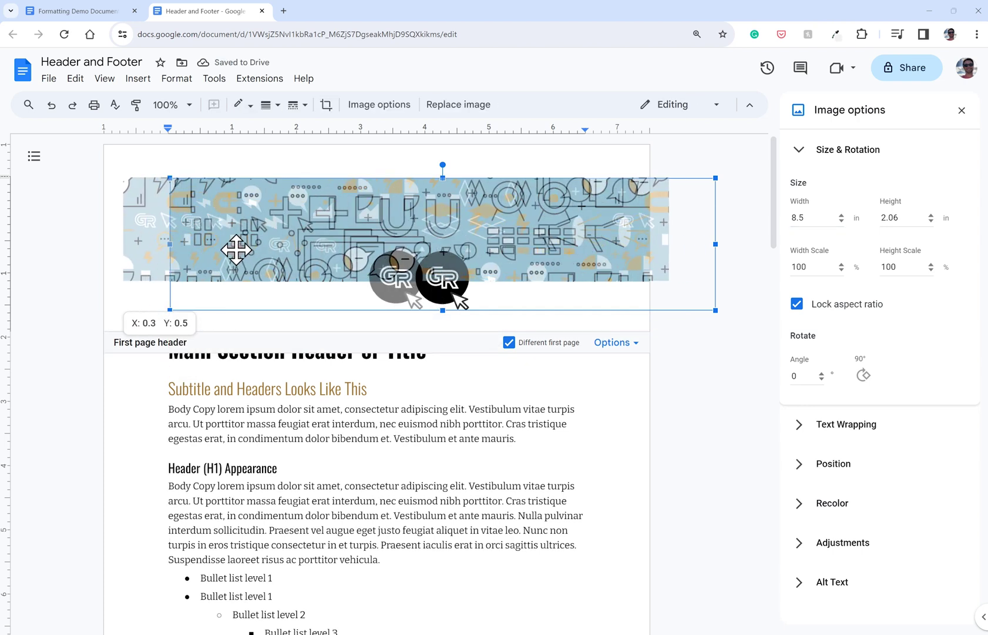
drag(228, 249, 244, 288)
click(291, 365)
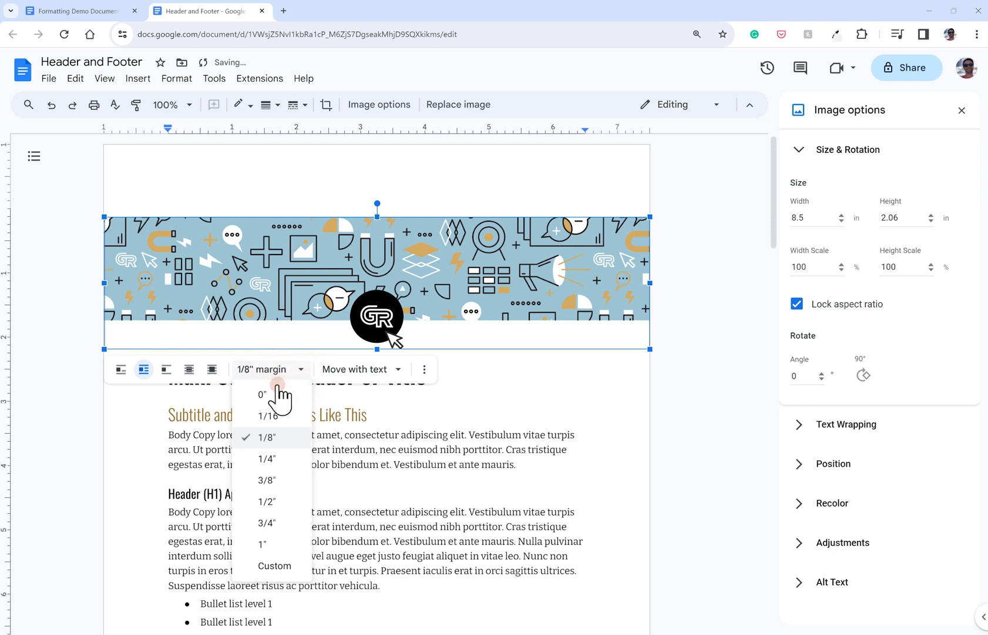
click(269, 392)
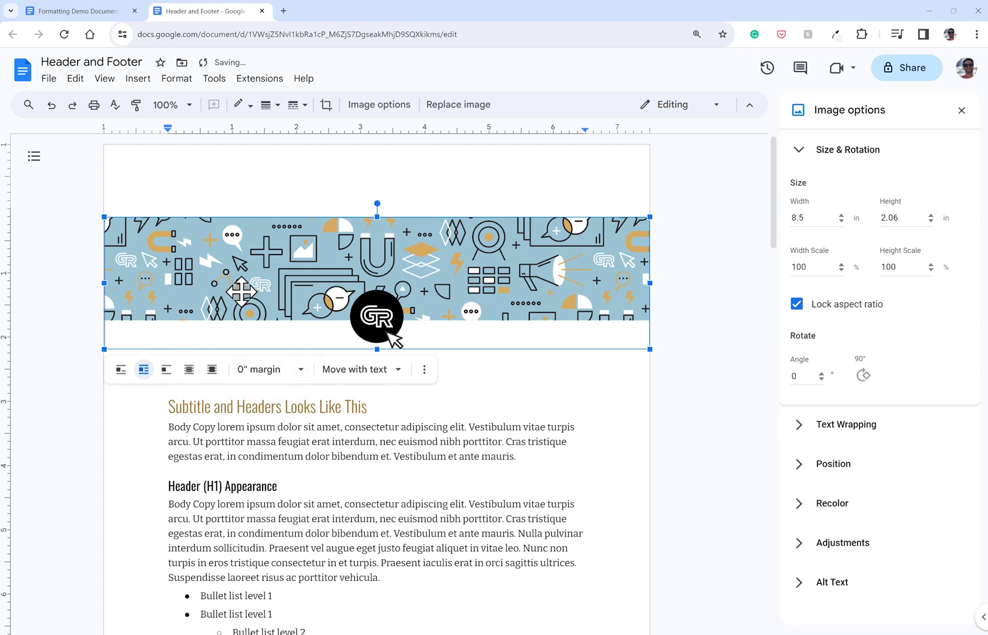
- Drag the banner up until it sits flush against the page's top edge
drag(245, 296, 246, 221)
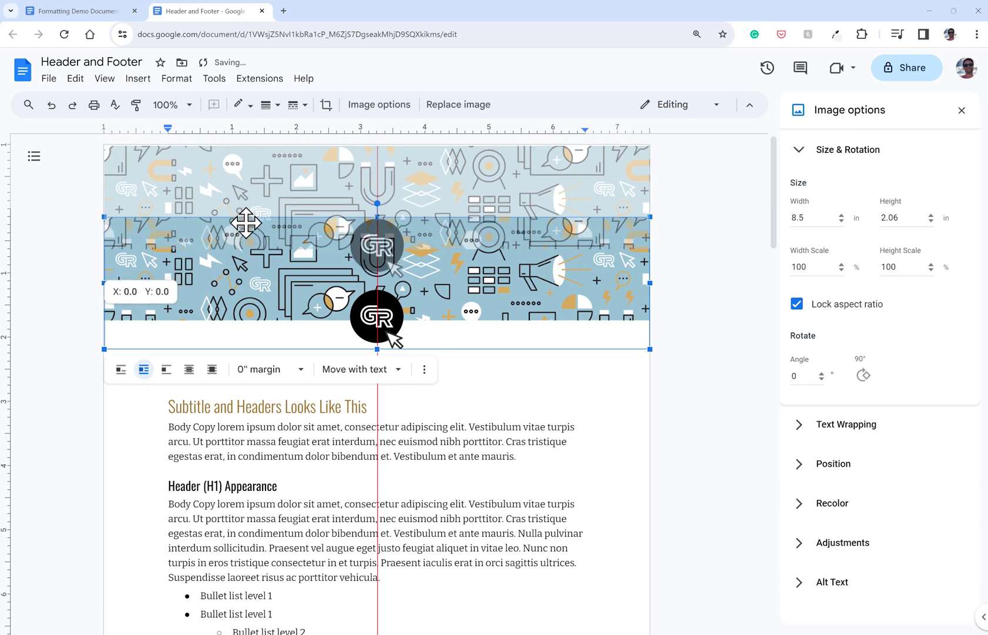
drag(245, 221, 246, 222)
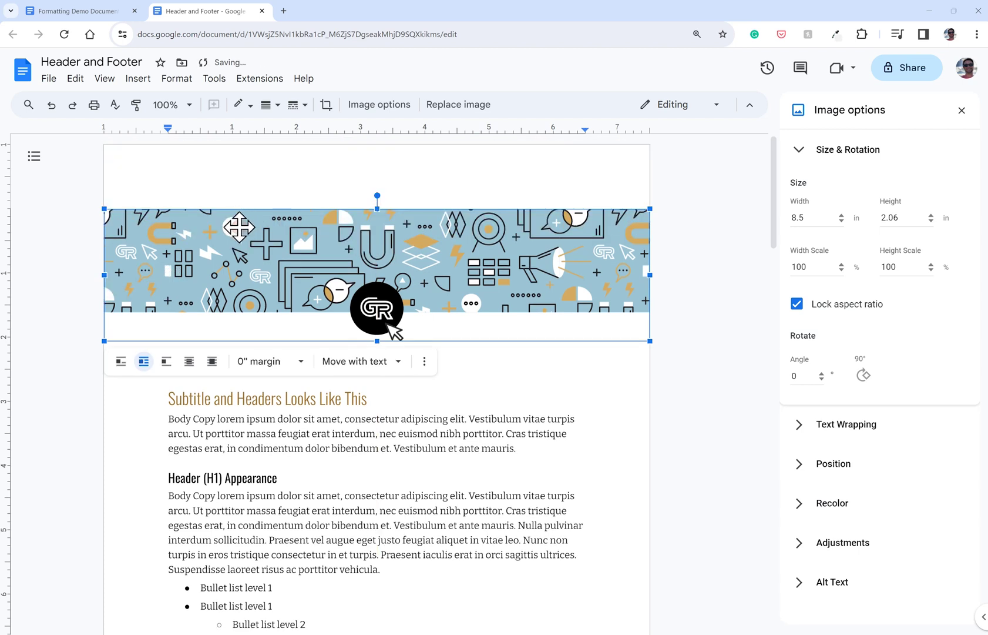
drag(229, 259, 226, 177)
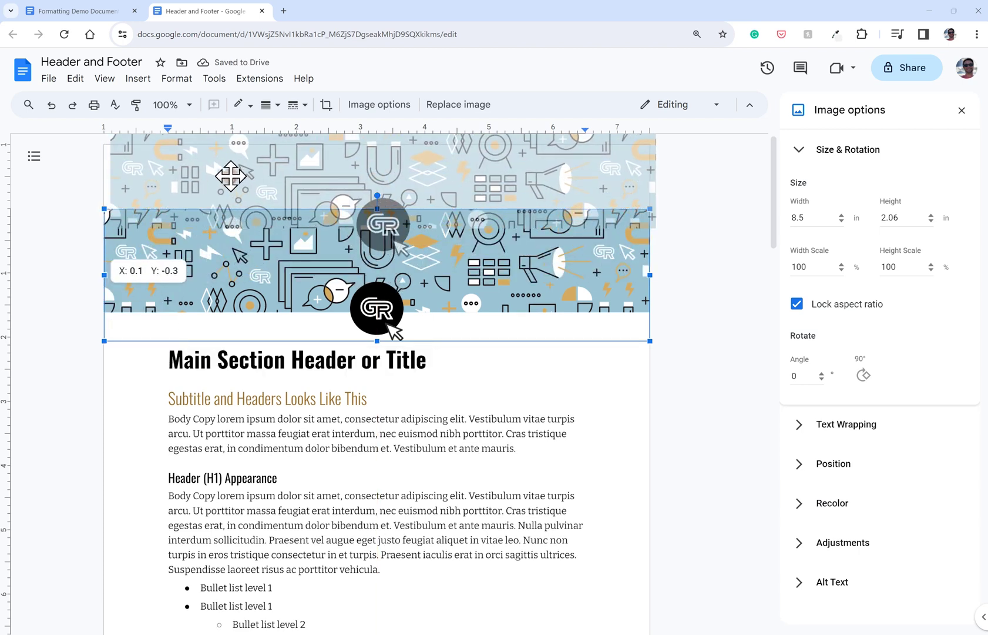
drag(226, 177, 231, 194)
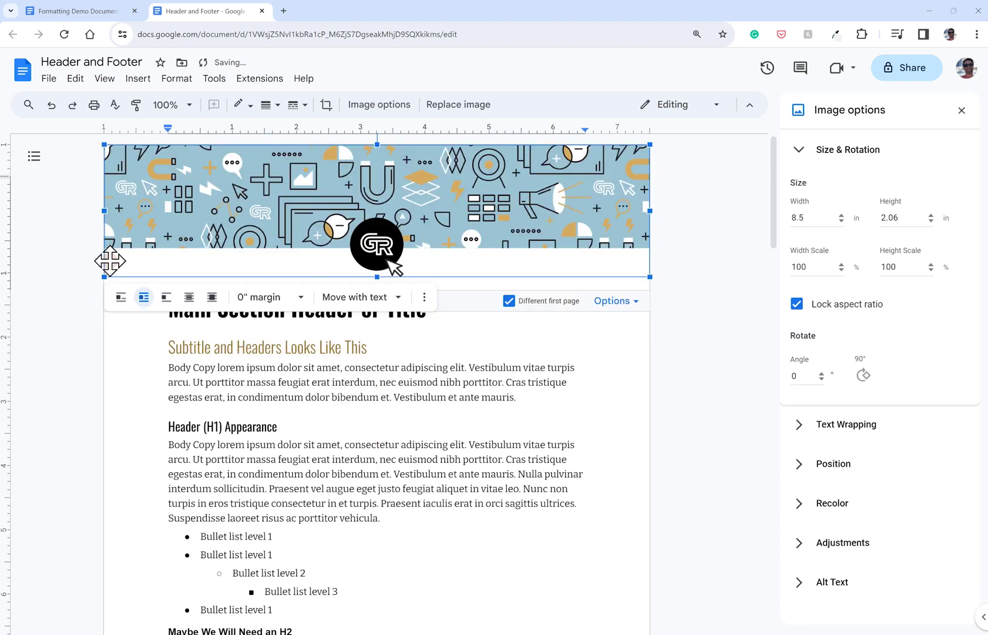
- Finish with the banner and open the page-two header for editing
click(82, 334)
key(Left)
scroll(485, 264, down, 1)
scroll(481, 277, down, 8)
scroll(447, 253, down, 3)
click(358, 183)
double_click(382, 188)
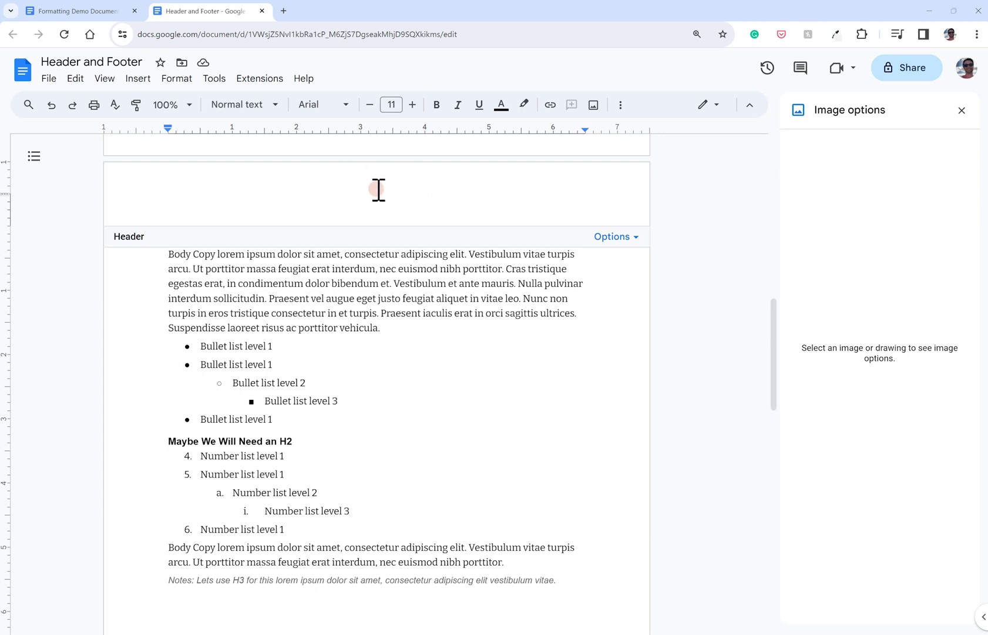
click(452, 172)
- Upload the Logo.png image into the page-two header
click(138, 79)
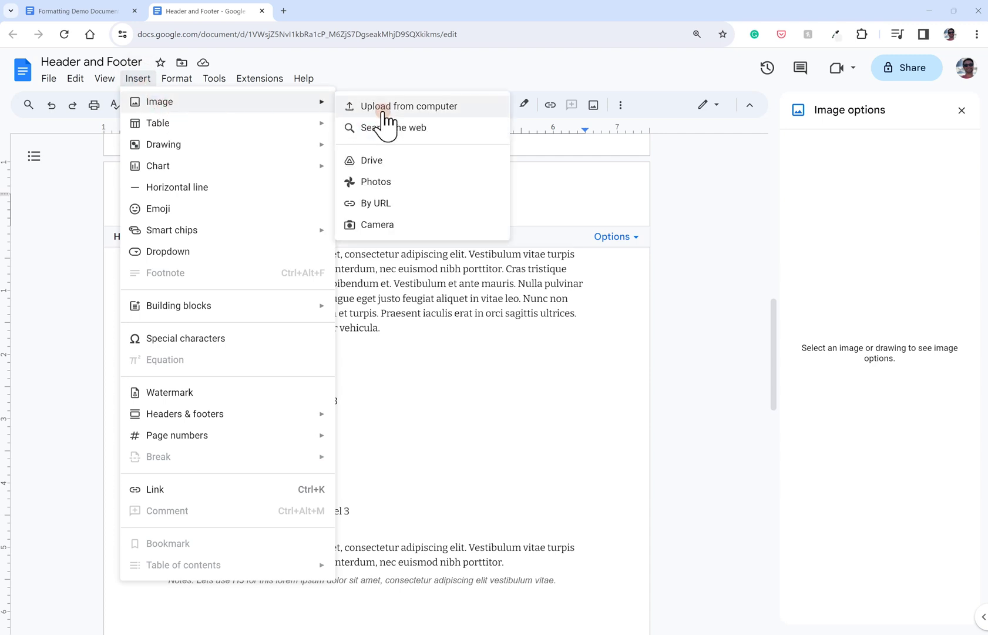
click(384, 111)
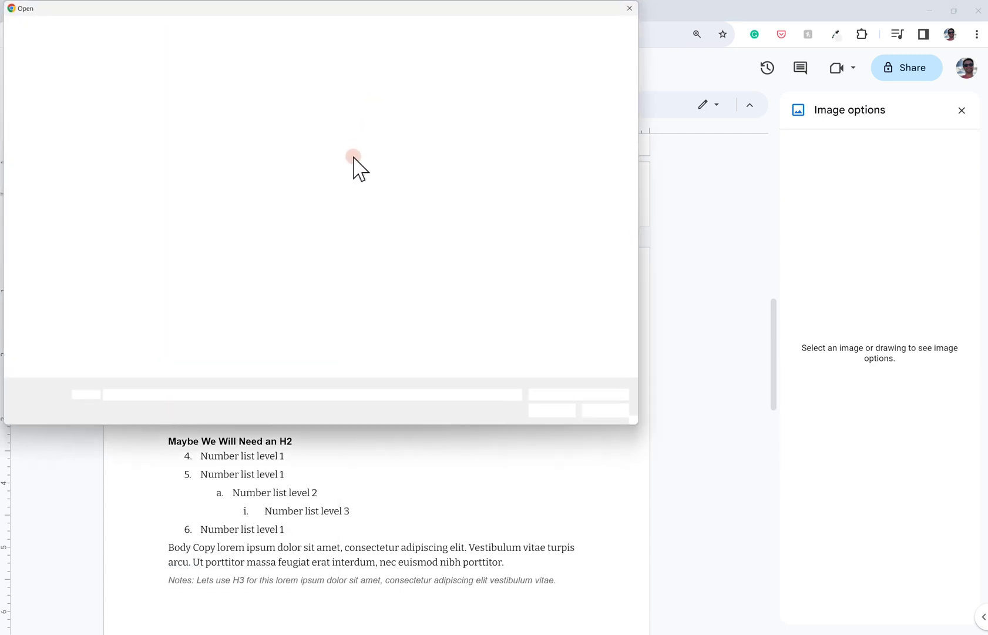
click(399, 176)
click(554, 411)
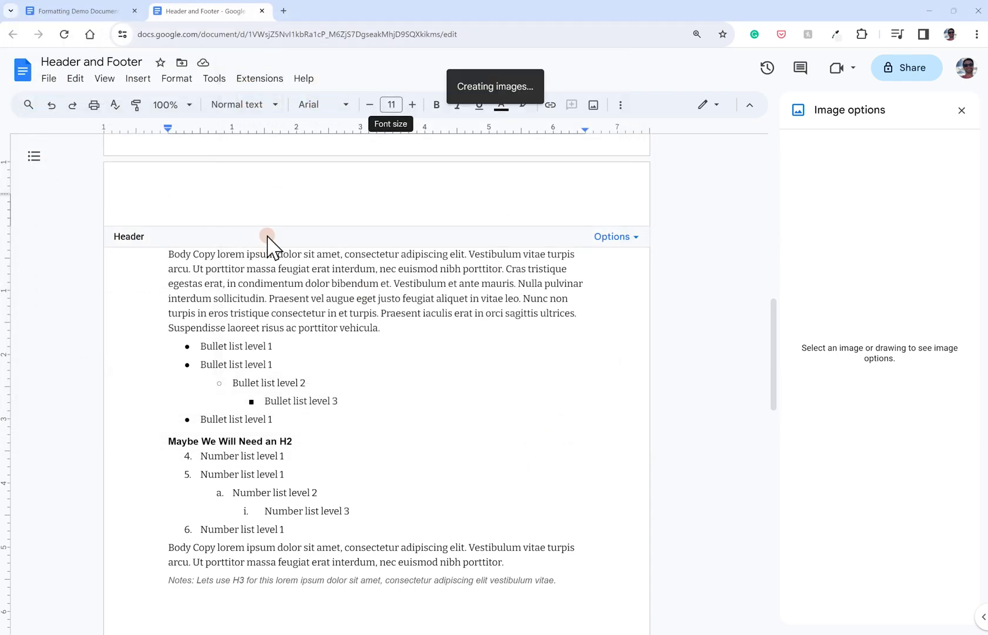
- Shrink the logo to about 1.8 inches, set it to wrap text, and move it right
click(196, 215)
drag(370, 225, 285, 211)
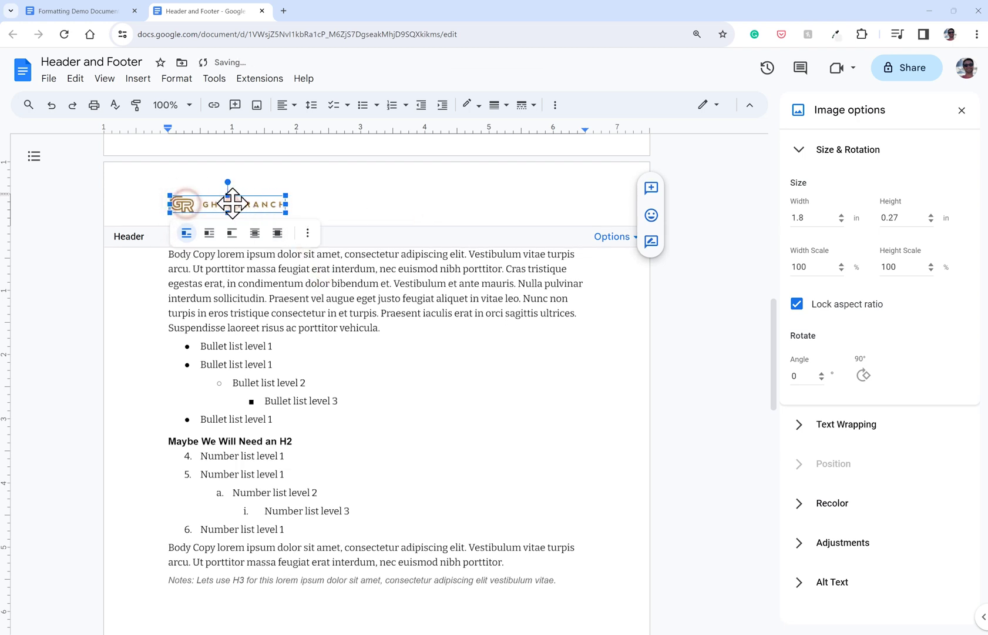
click(488, 205)
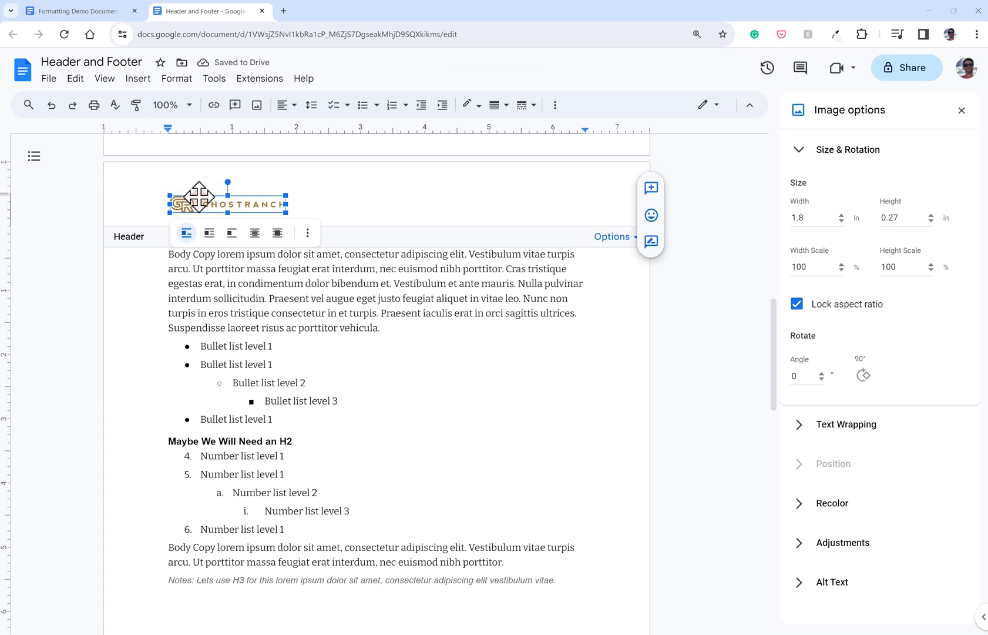
click(212, 231)
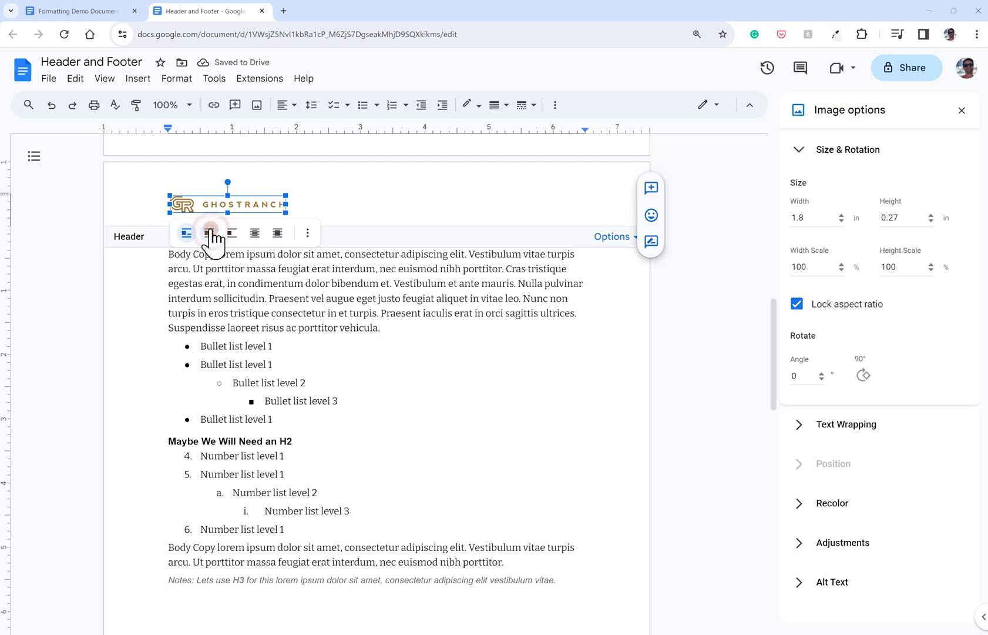
mouse_move(175, 205)
mouse_down()
mouse_move(547, 203)
mouse_move(475, 205)
mouse_up()
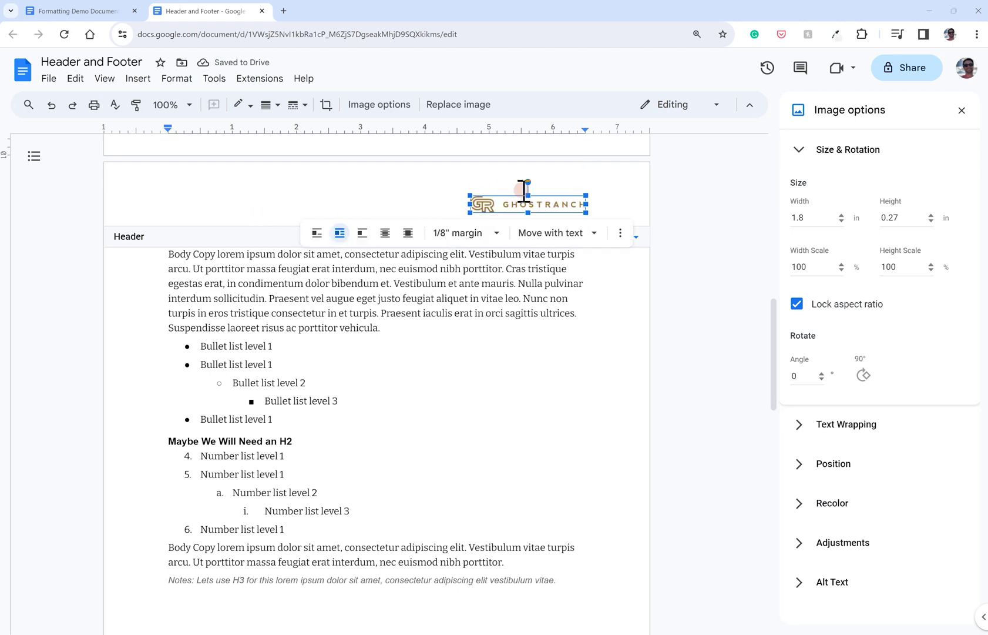
click(687, 219)
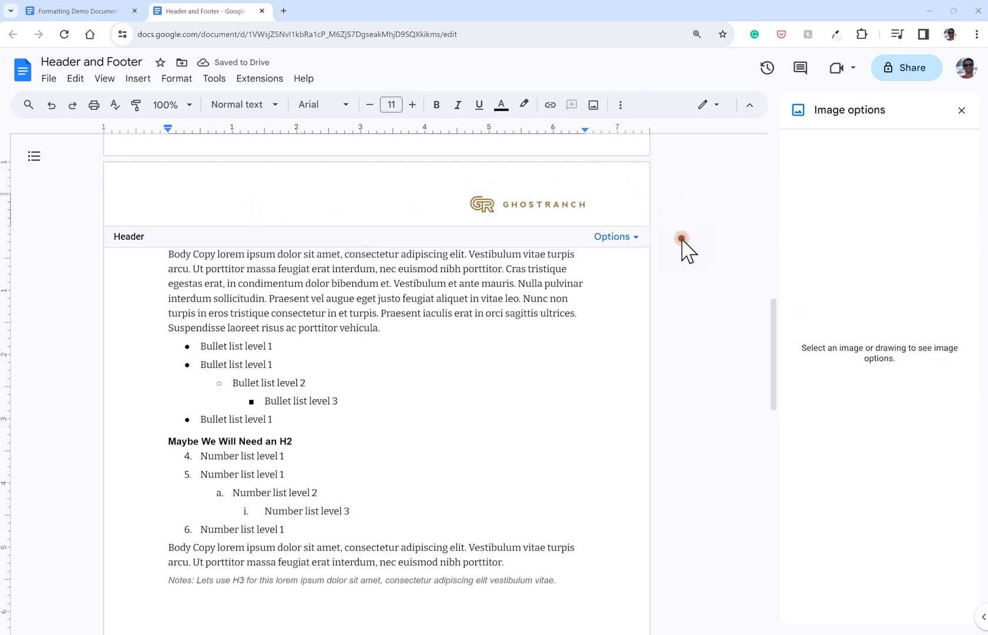
- Leave header editing for the body text and return to the top of page one
click(683, 240)
click(678, 532)
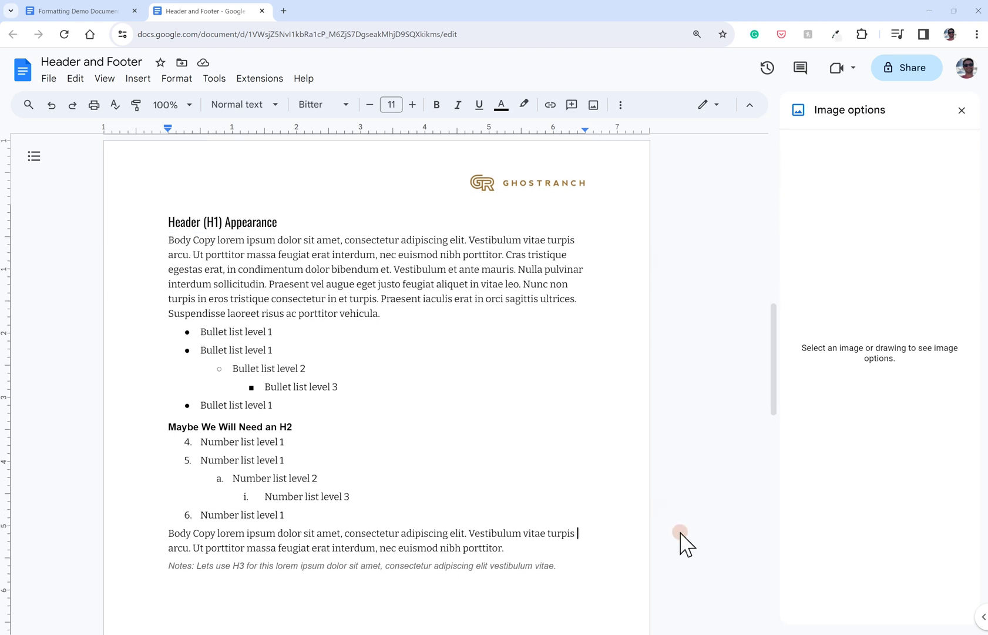
scroll(680, 535, up, 6)
scroll(677, 545, up, 1)
scroll(558, 505, up, 3)
scroll(458, 488, up, 2)
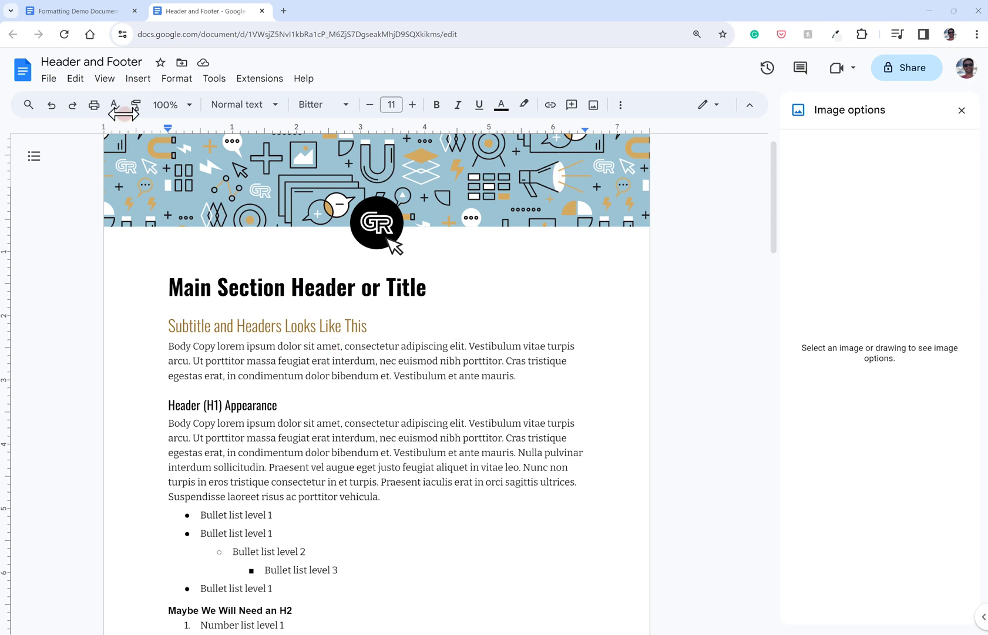
click(138, 79)
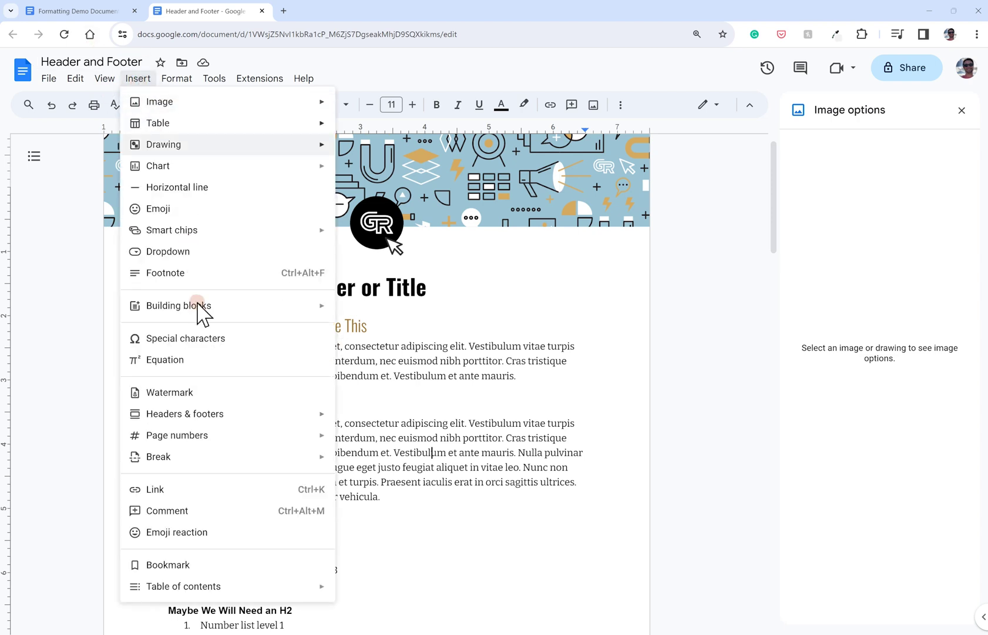
mouse_move(186, 414)
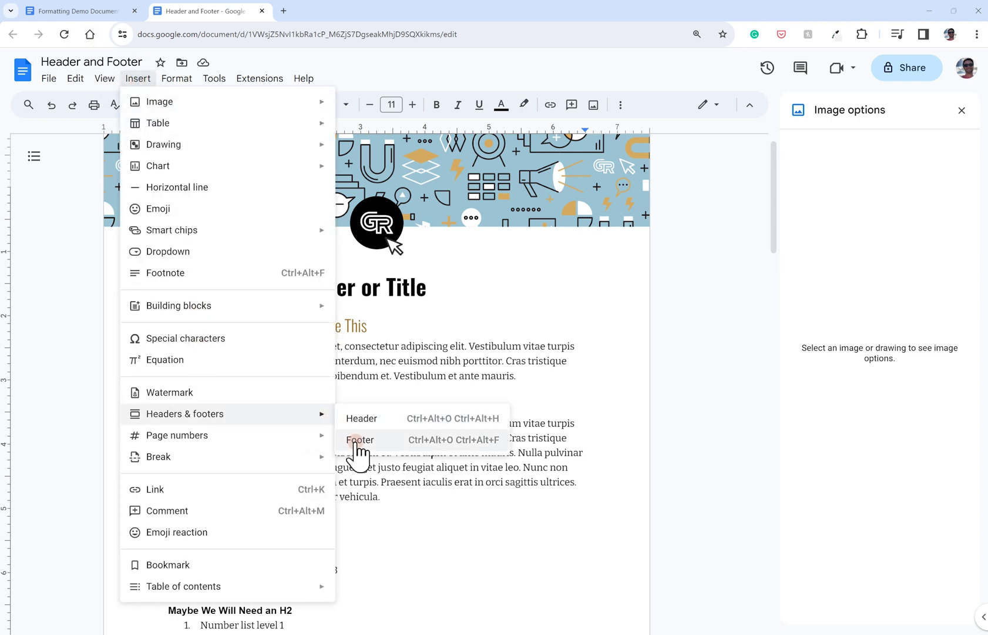
- Add one footer for all pages, including the first, with right-aligned page numbers
click(355, 440)
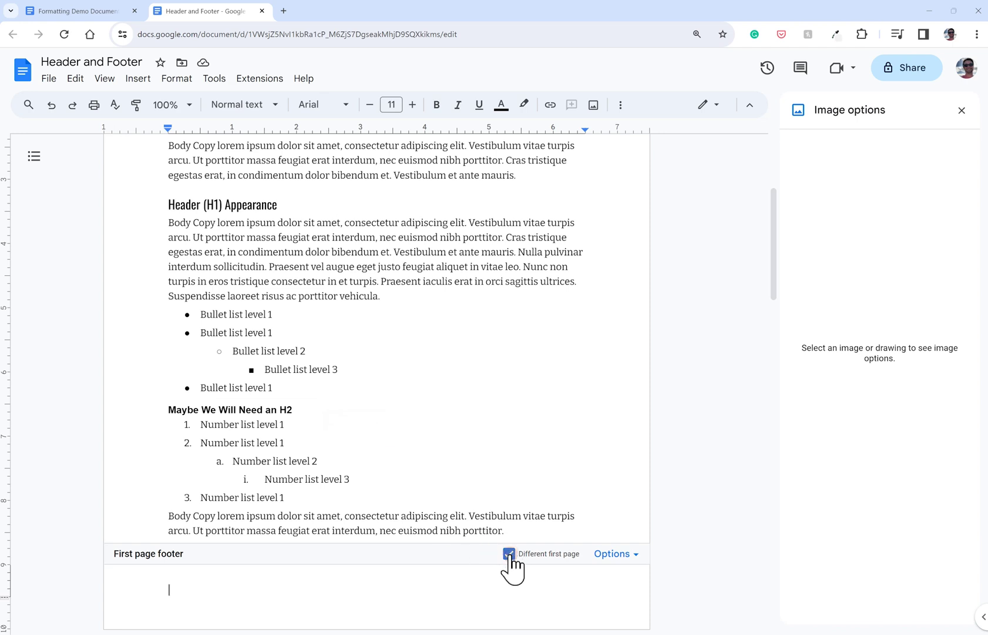
click(509, 555)
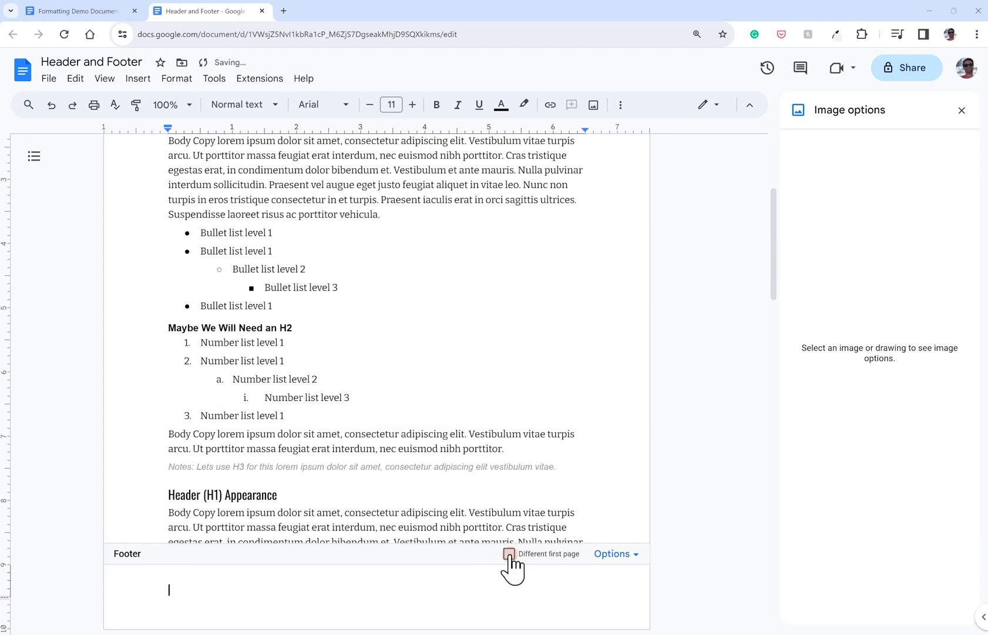
click(606, 556)
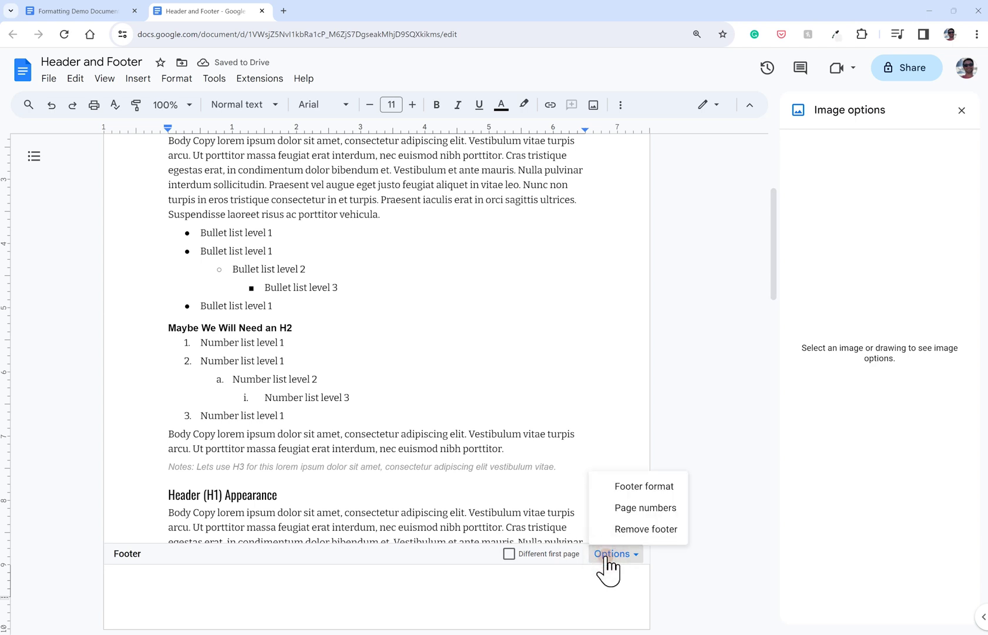
click(637, 509)
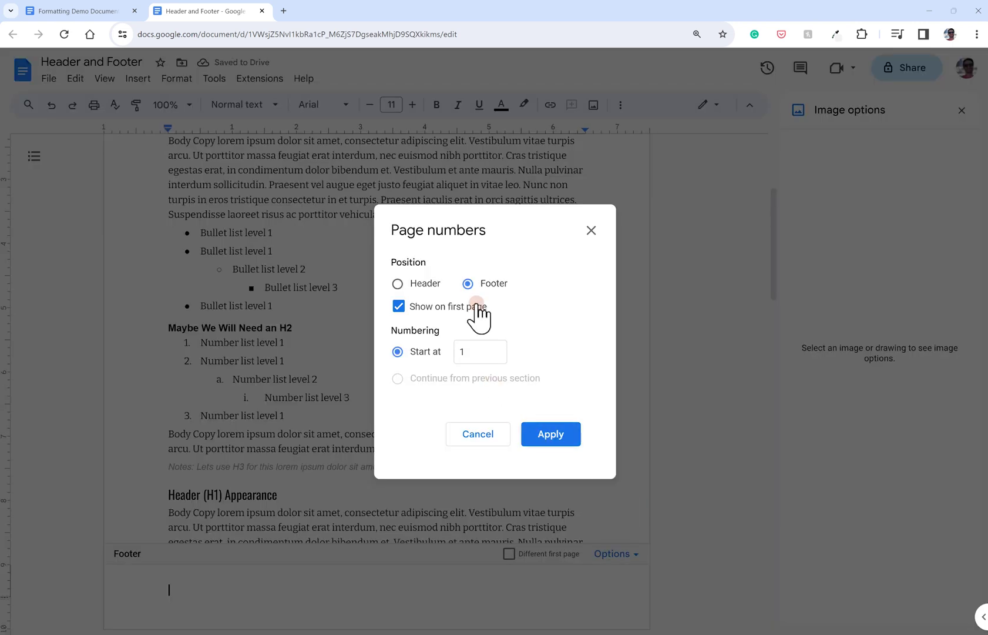
click(552, 438)
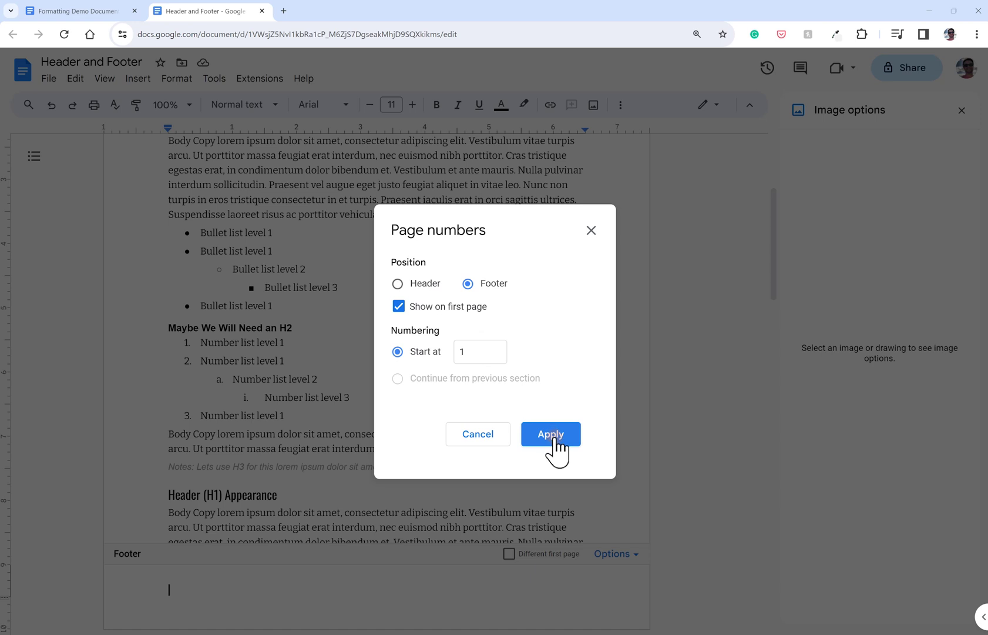
click(552, 438)
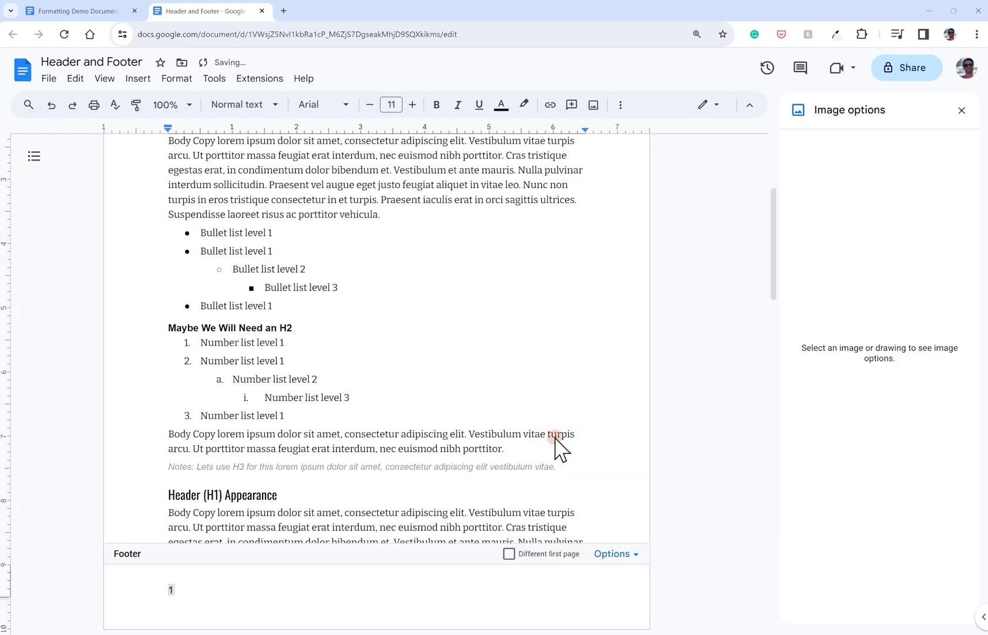
click(176, 81)
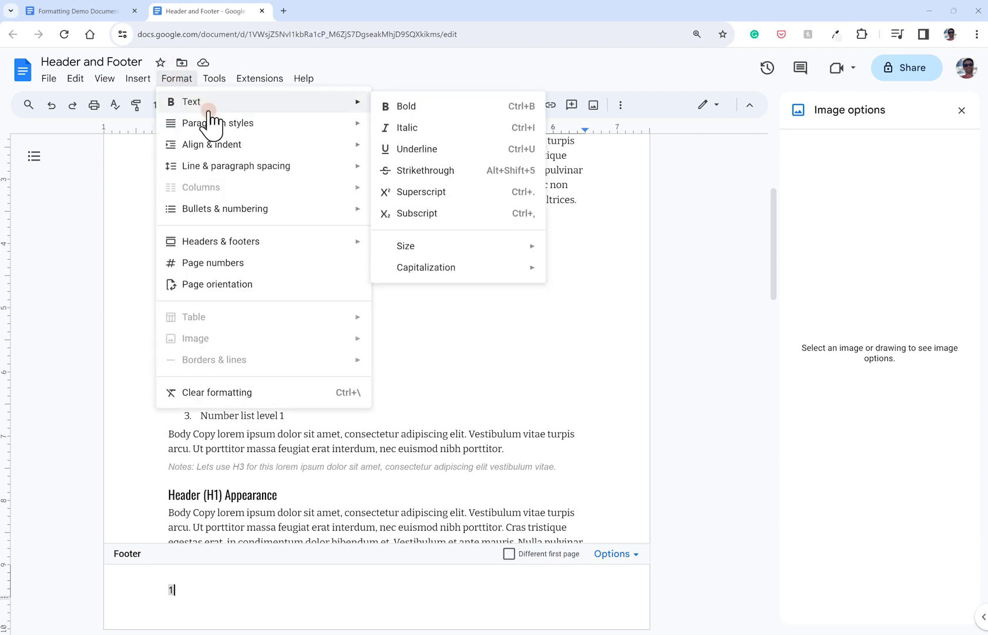
mouse_move(212, 144)
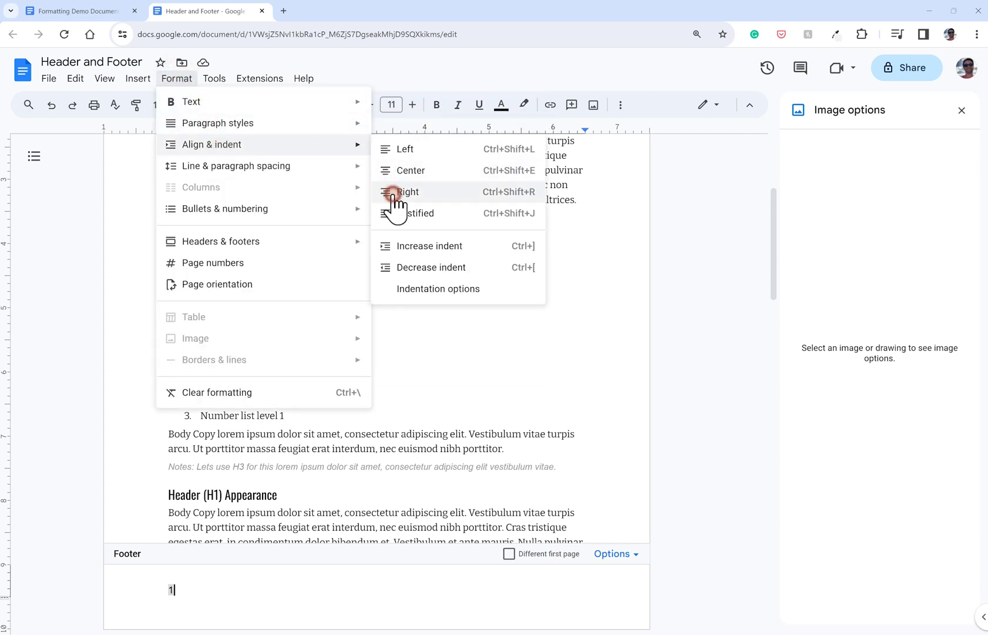
click(391, 191)
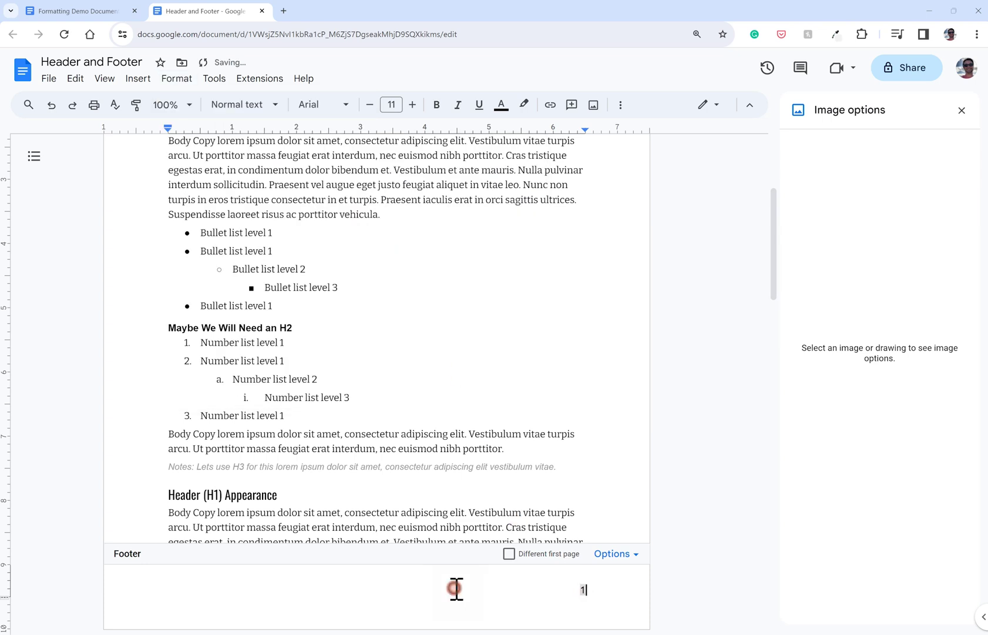
click(137, 79)
mouse_move(159, 101)
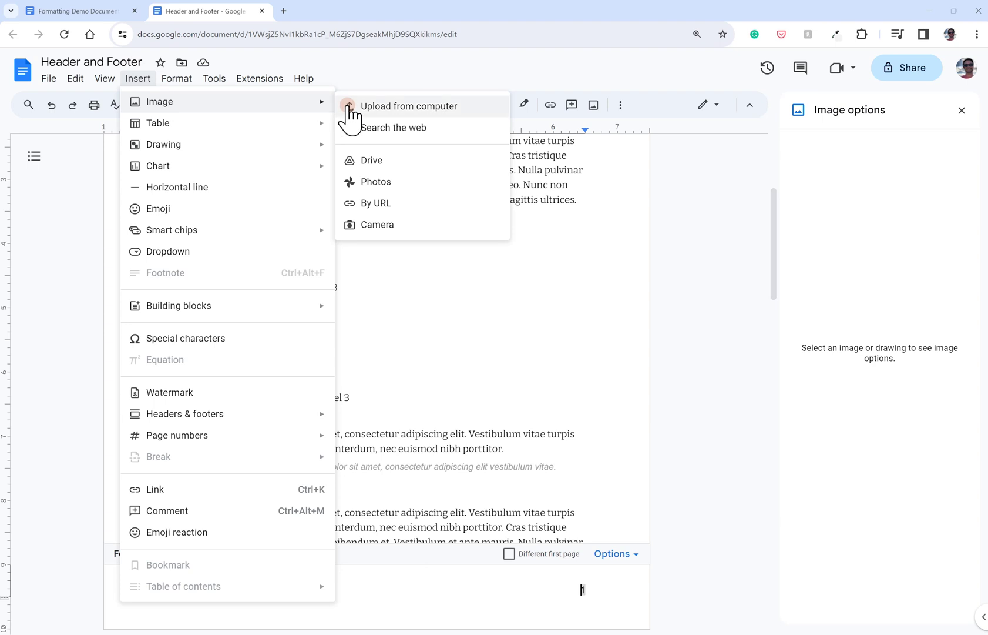
- Upload the Footer_2.png GHOSTRANCH.COM image into the footer and shrink it
click(346, 109)
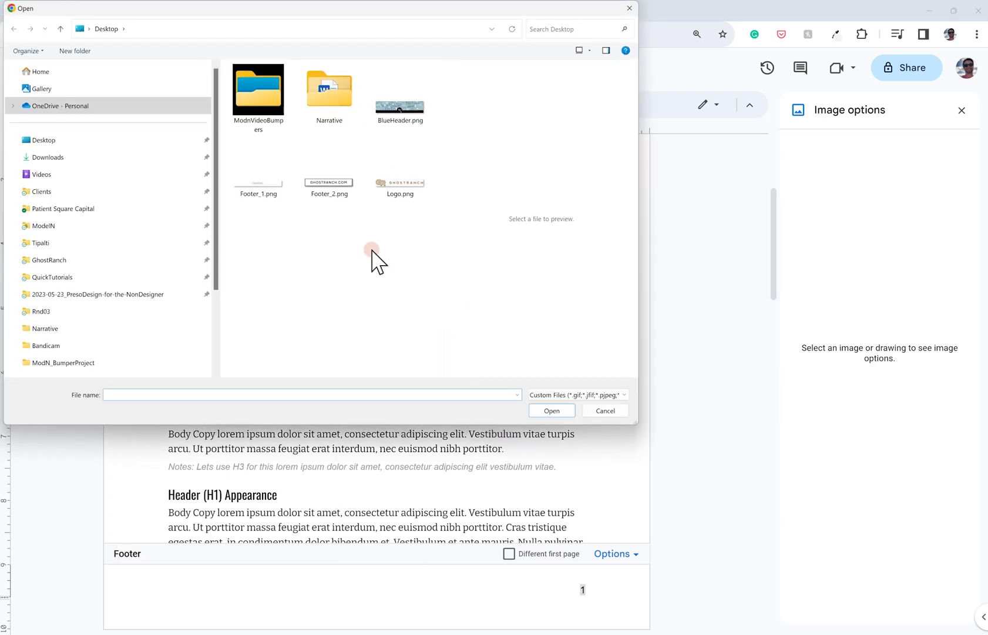
click(328, 182)
click(552, 410)
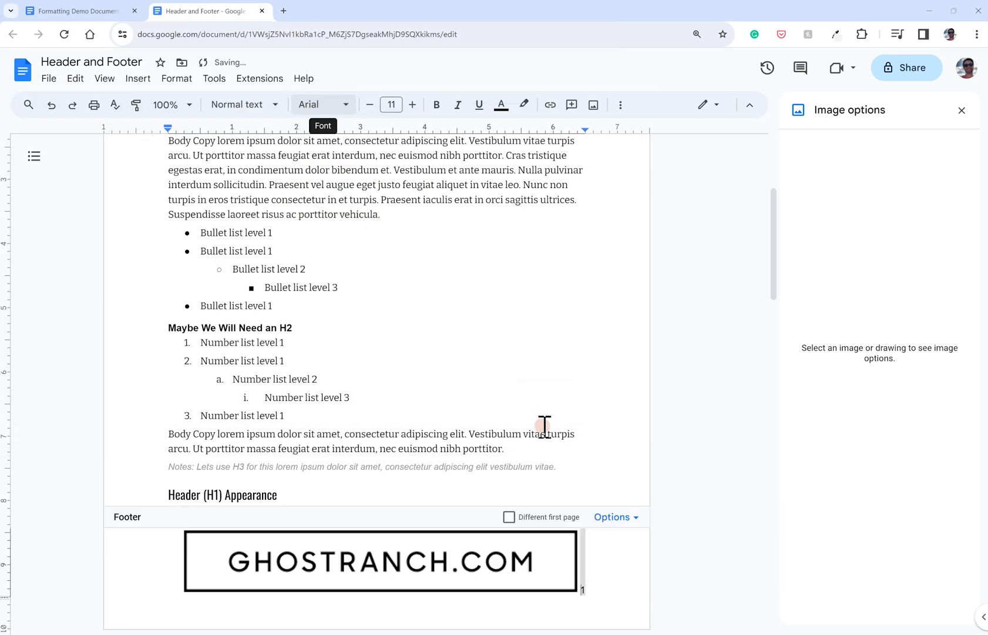
click(205, 582)
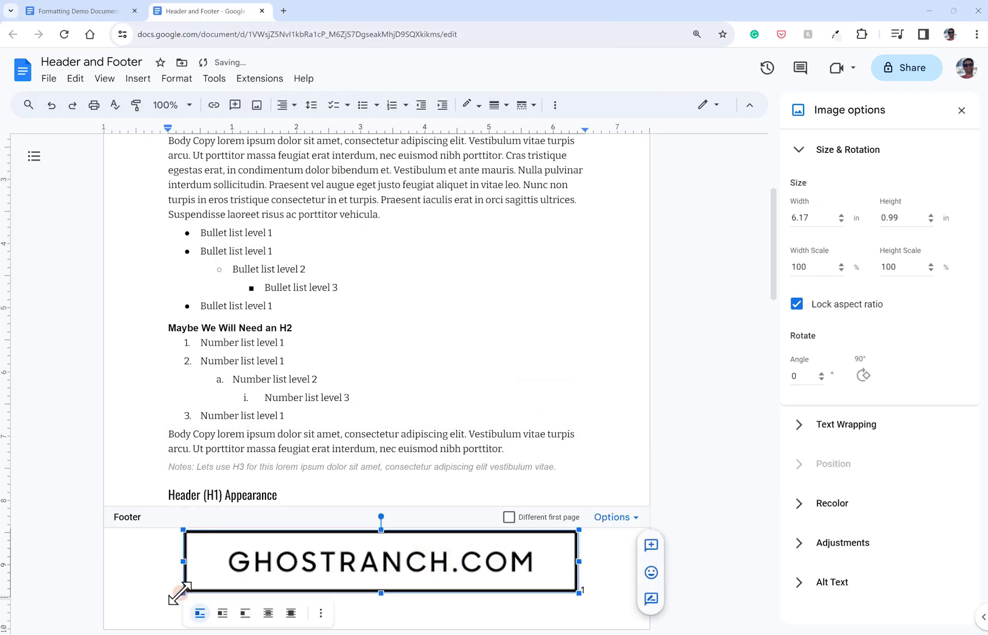
drag(179, 593, 509, 552)
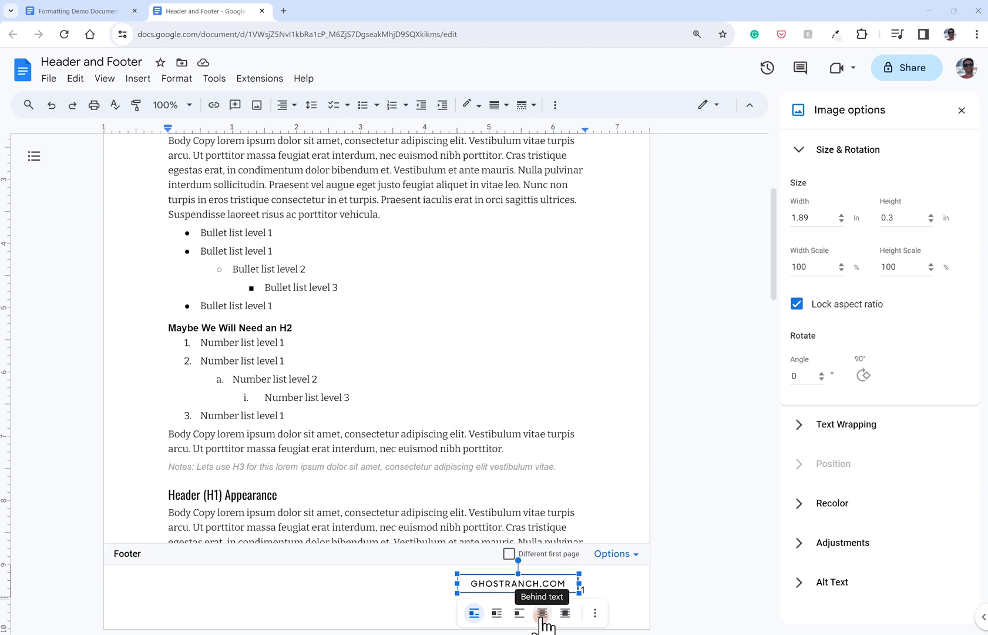
- Set the footer logo behind text and center it in the footer
click(542, 613)
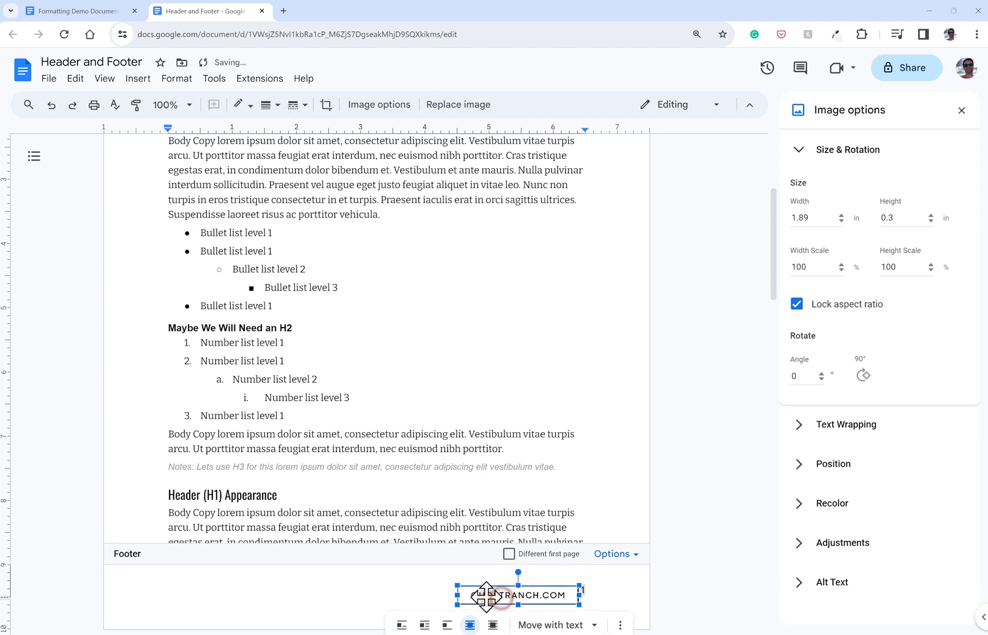
drag(486, 595, 416, 601)
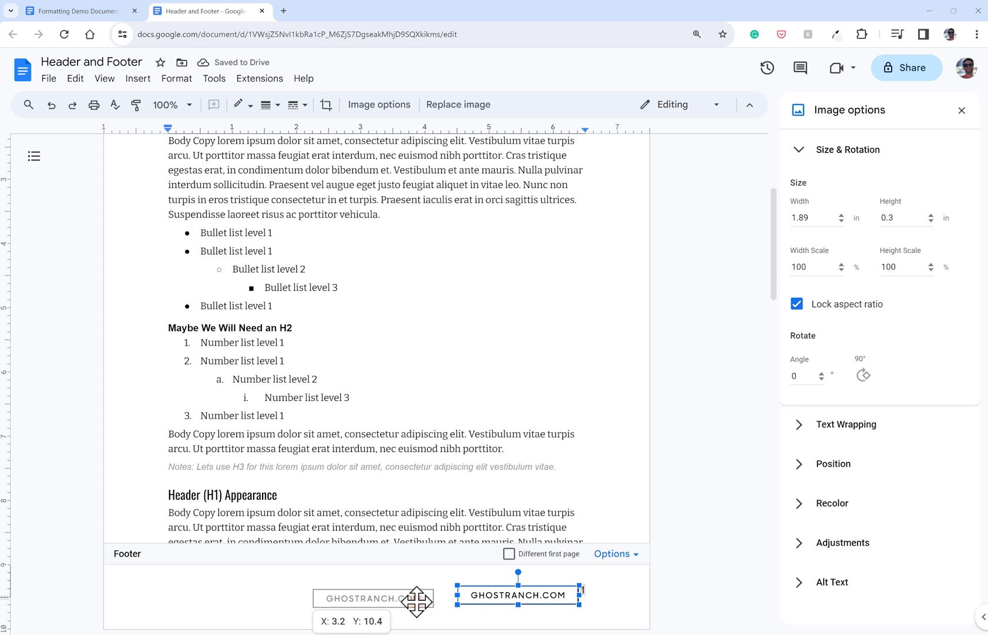
drag(416, 601, 498, 591)
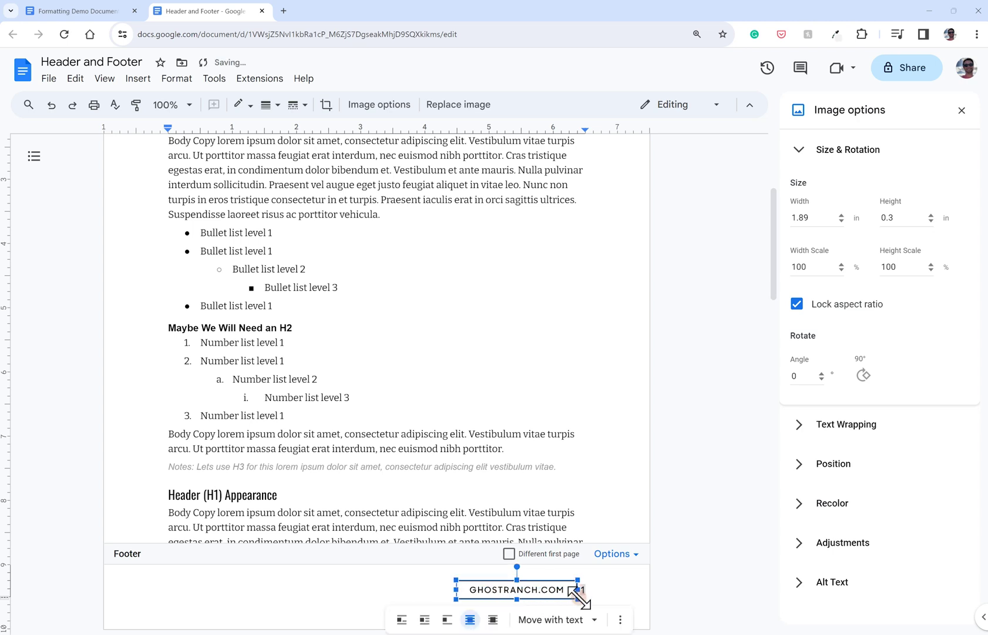
drag(508, 591, 366, 590)
click(687, 588)
- Check the footers on pages 2 and 3, then open the footer logo's 1.89 × 0.3 in size settings
scroll(682, 568, down, 2)
scroll(679, 568, down, 5)
scroll(676, 563, down, 5)
scroll(677, 563, down, 2)
scroll(677, 563, down, 1)
scroll(676, 558, down, 1)
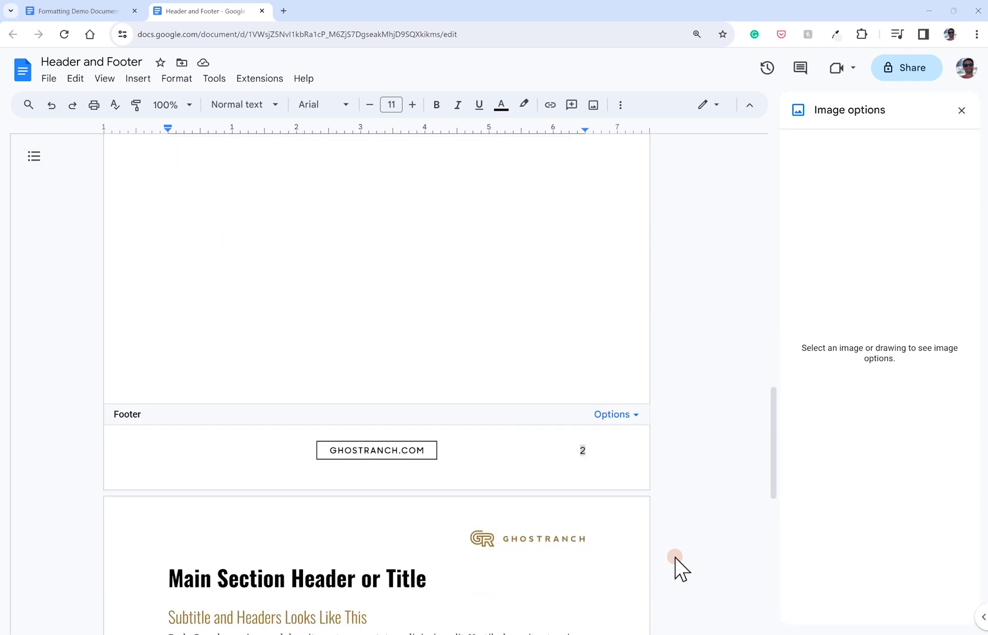
scroll(676, 558, up, 4)
scroll(674, 557, up, 2)
scroll(676, 567, up, 3)
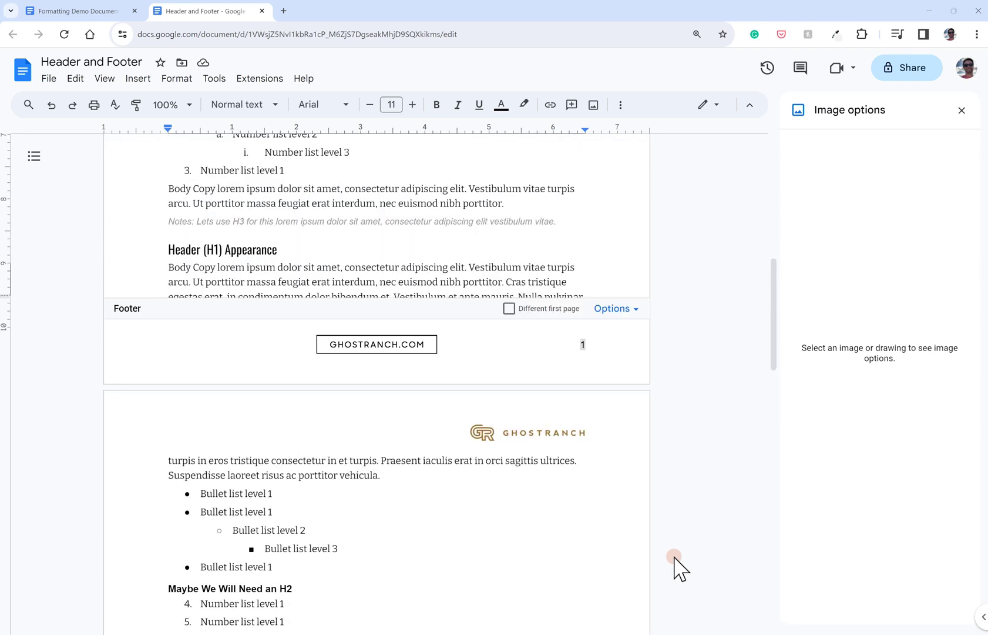
scroll(646, 512, up, 1)
click(377, 375)
scroll(712, 303, down, 2)
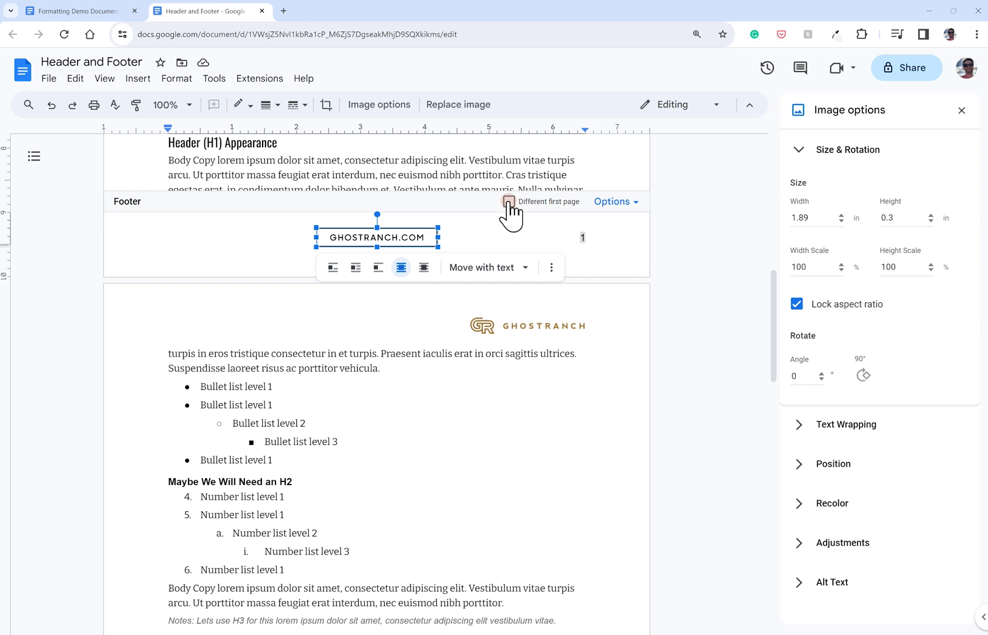
- Give page one a separate footer and paste the GHOSTRANCH.COM logo into it
click(801, 464)
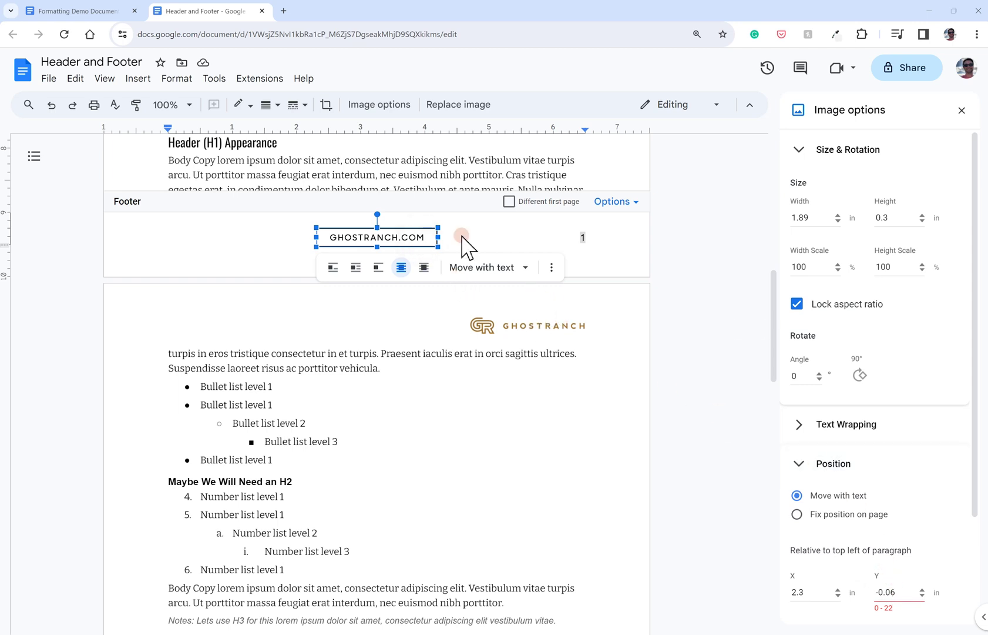
click(509, 201)
click(270, 231)
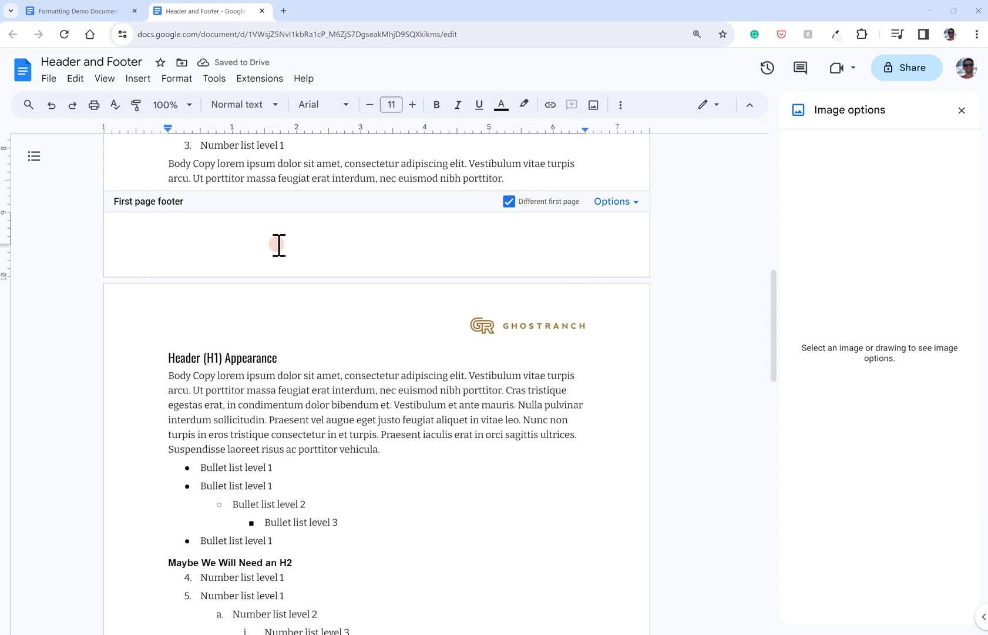
key(ctrl+v)
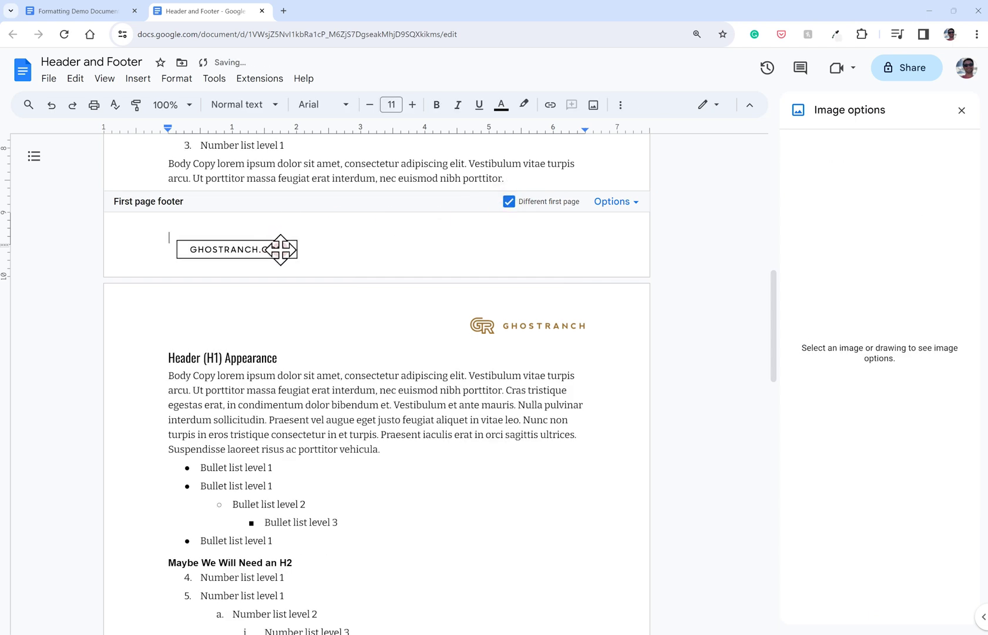
click(281, 249)
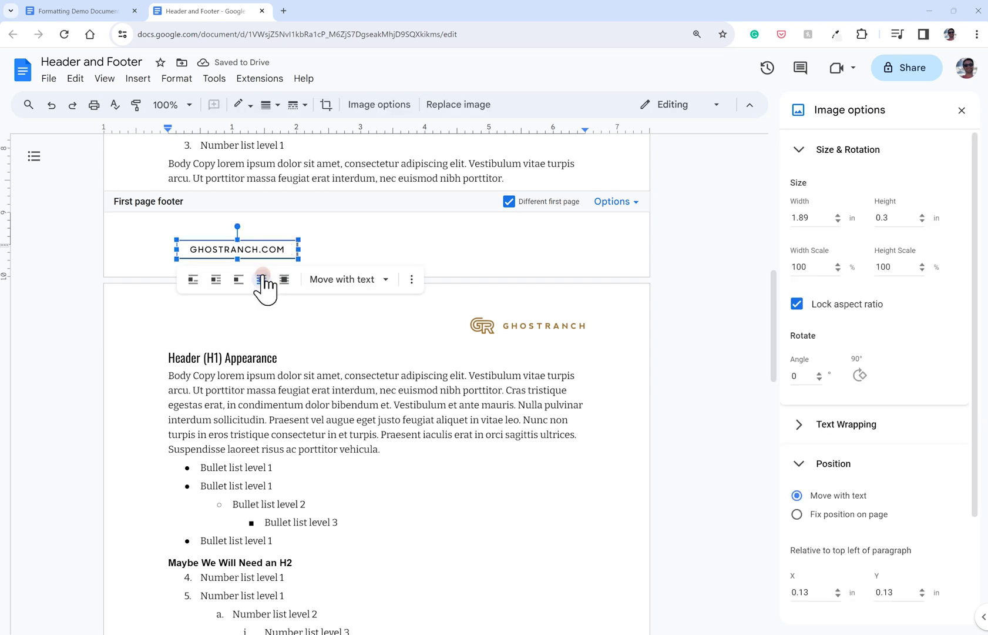
- Center the first-page footer logo and adjust its vertical position offset
click(899, 593)
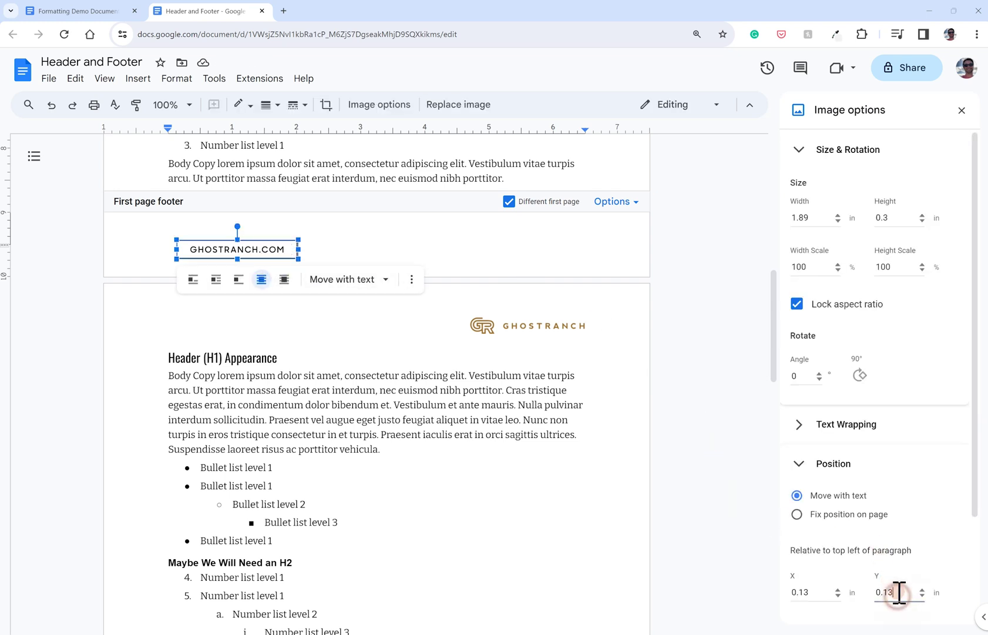
click(266, 251)
drag(266, 251, 440, 261)
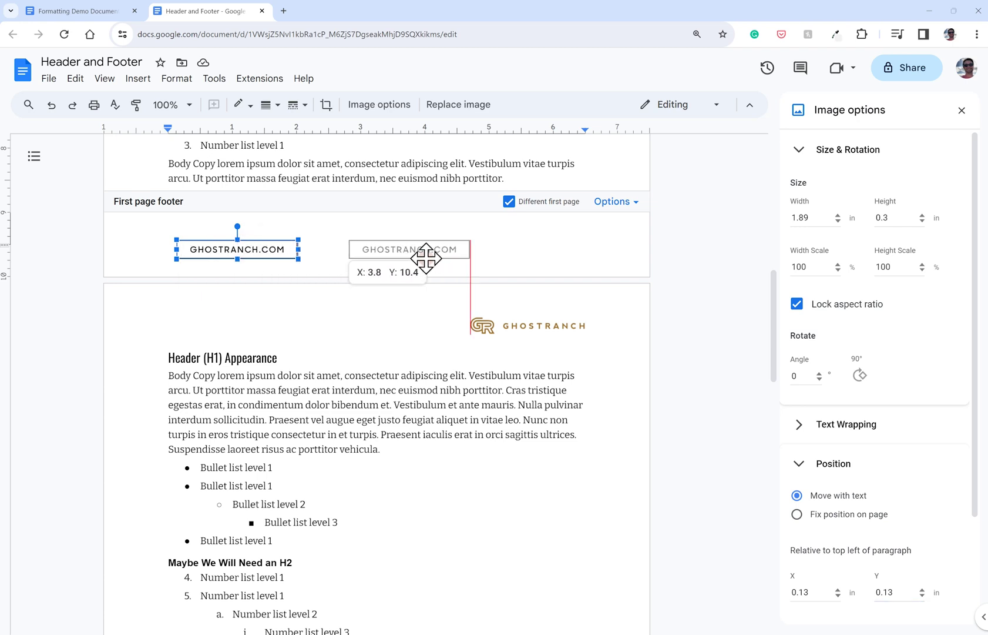
mouse_move(440, 261)
mouse_down()
mouse_move(383, 250)
mouse_move(530, 250)
mouse_move(404, 236)
mouse_up()
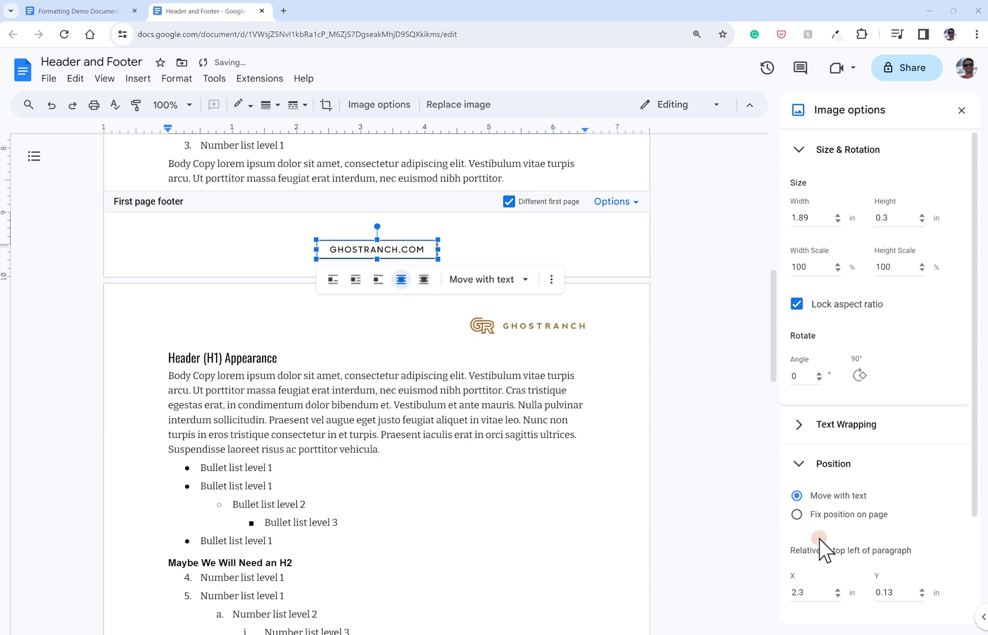
click(886, 593)
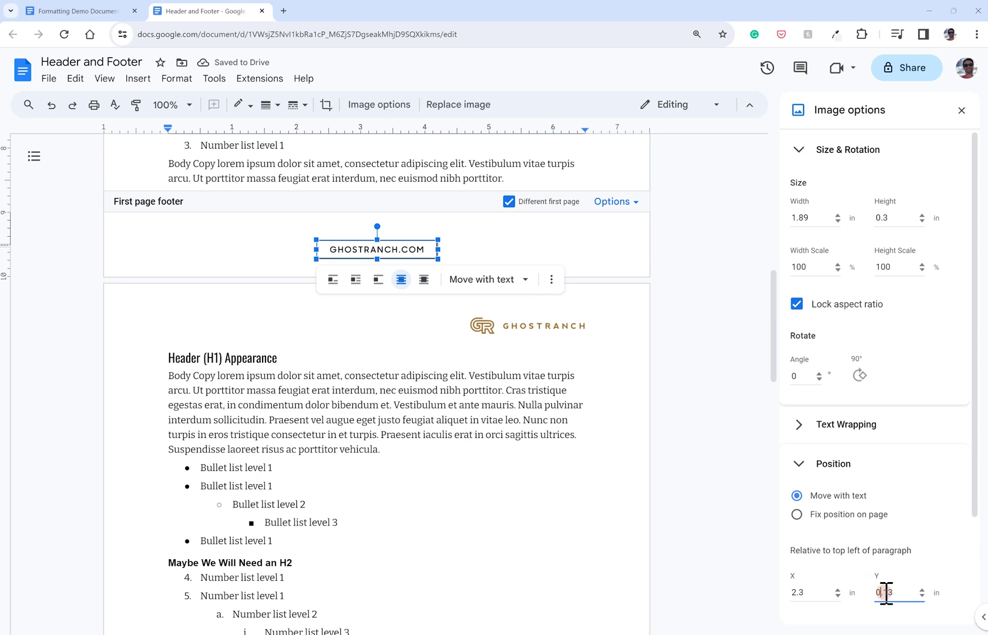
click(926, 600)
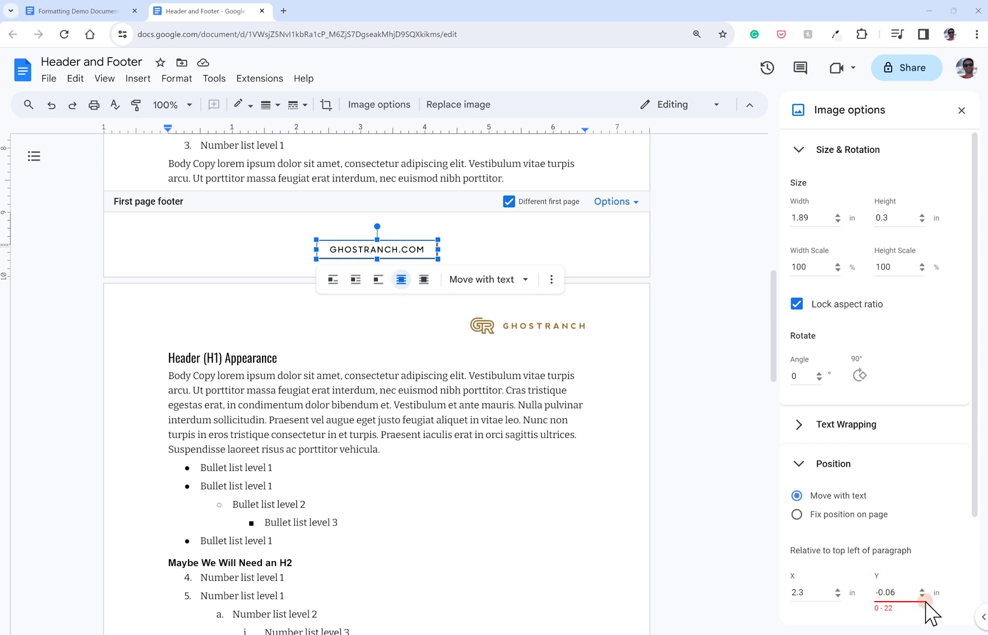
click(677, 250)
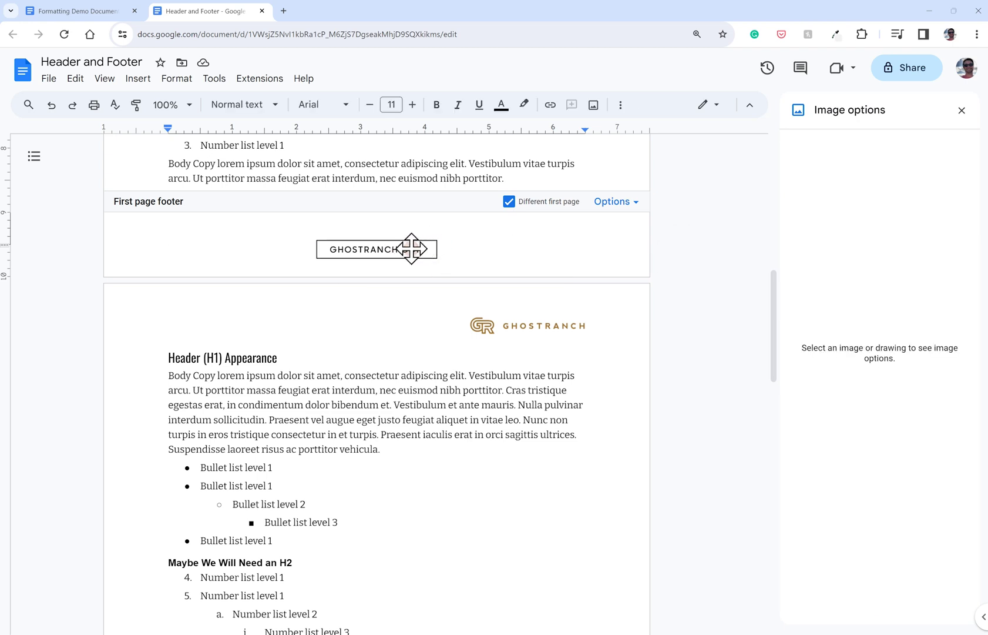
scroll(649, 435, down, 1)
- Exit the footer into the body text and scroll down through the pages and back up to page one
scroll(657, 450, down, 5)
scroll(658, 442, down, 2)
click(662, 365)
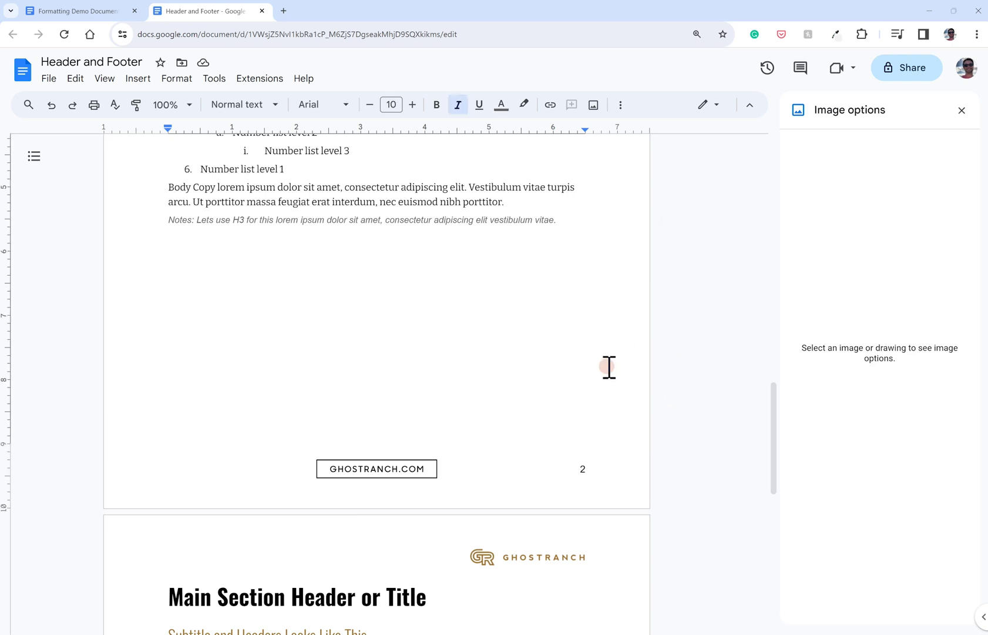
scroll(542, 461, down, 1)
scroll(542, 462, down, 5)
scroll(542, 462, down, 1)
scroll(541, 462, down, 3)
scroll(541, 461, up, 10)
scroll(542, 461, up, 6)
scroll(543, 457, up, 5)
scroll(542, 459, up, 5)
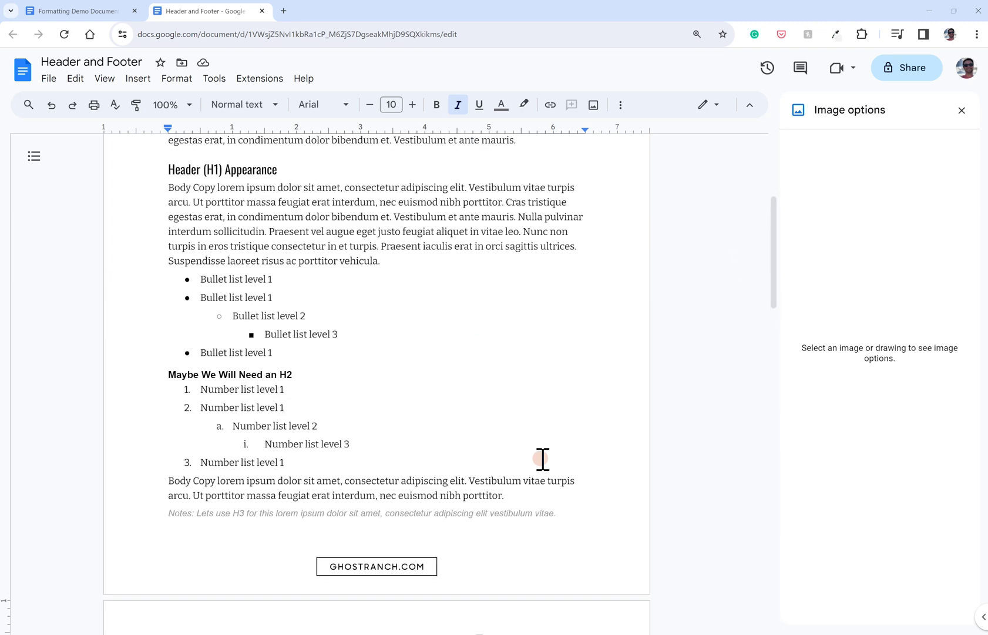
scroll(542, 458, up, 3)
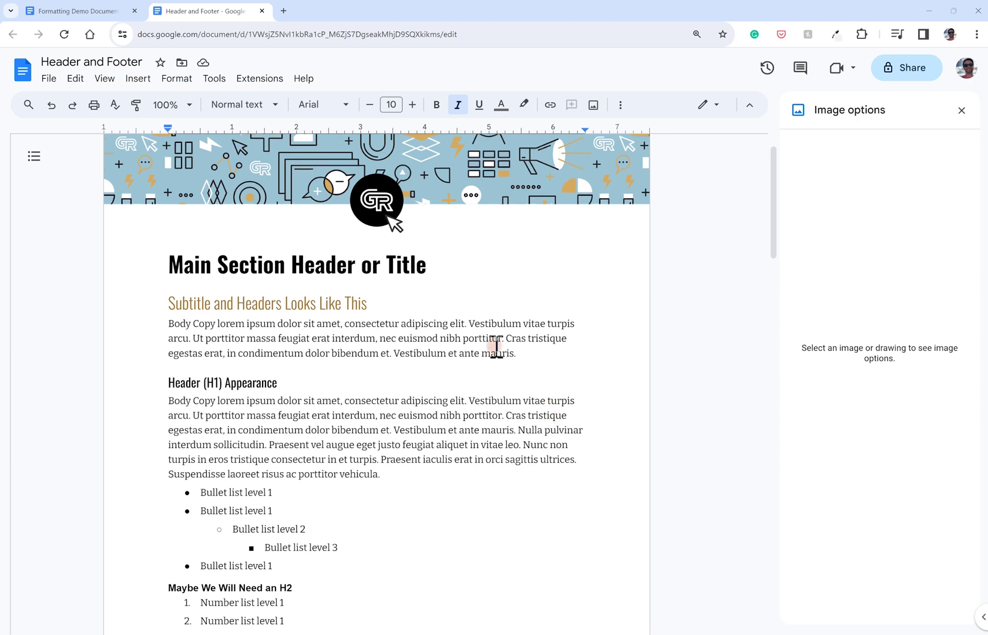
scroll(497, 346, down, 1)
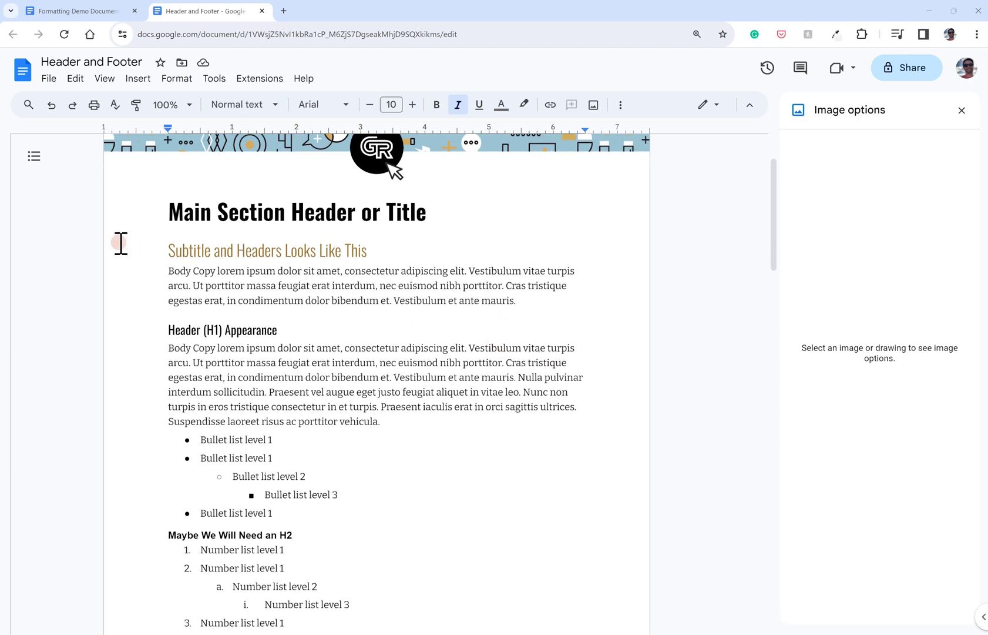
- Select the text from the title through the second paragraph, then clear the selection
drag(174, 212, 388, 410)
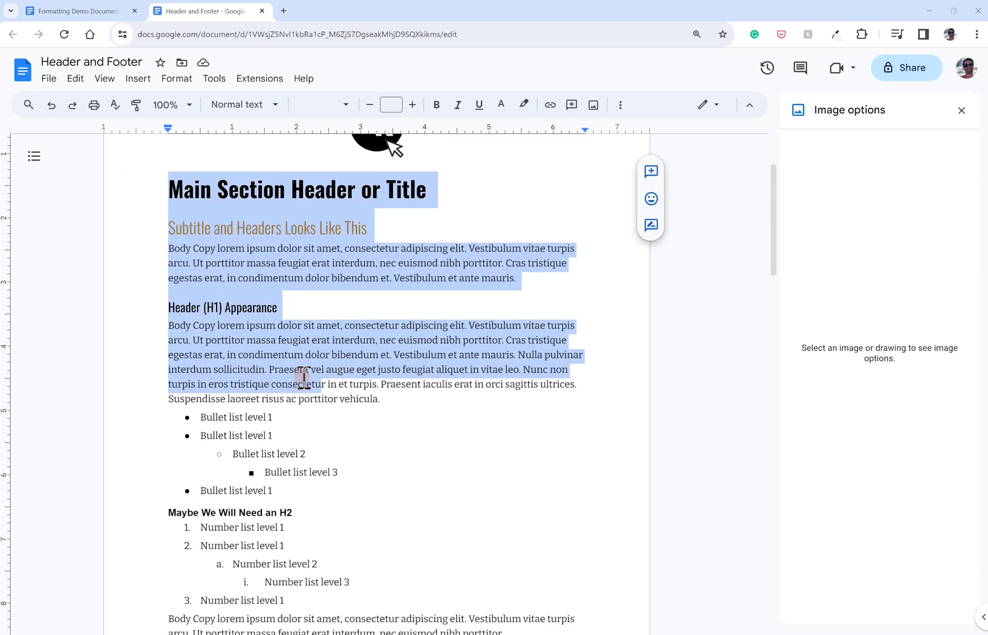
scroll(304, 378, down, 4)
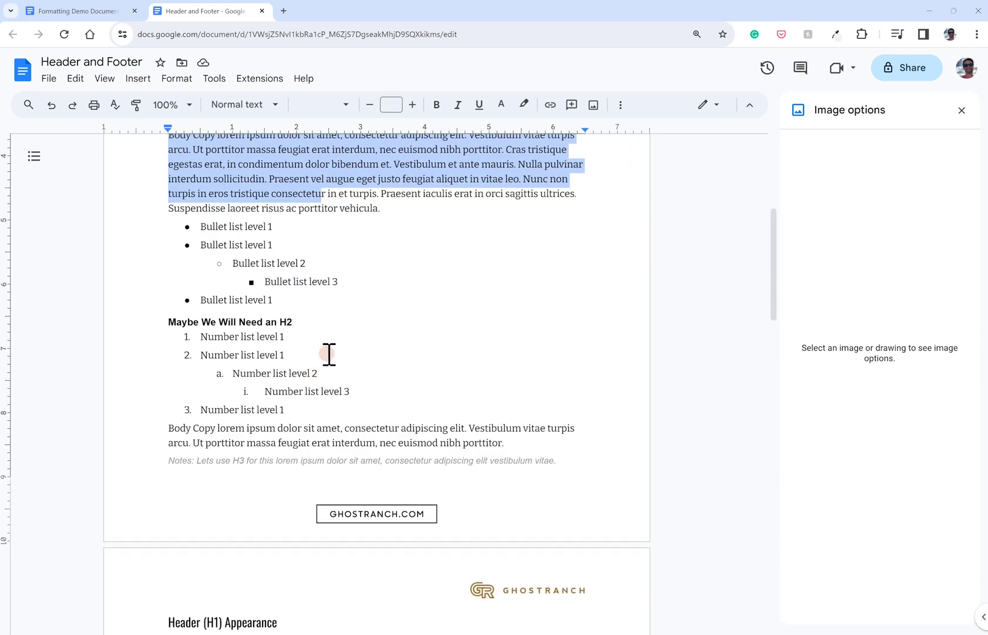
scroll(329, 353, up, 5)
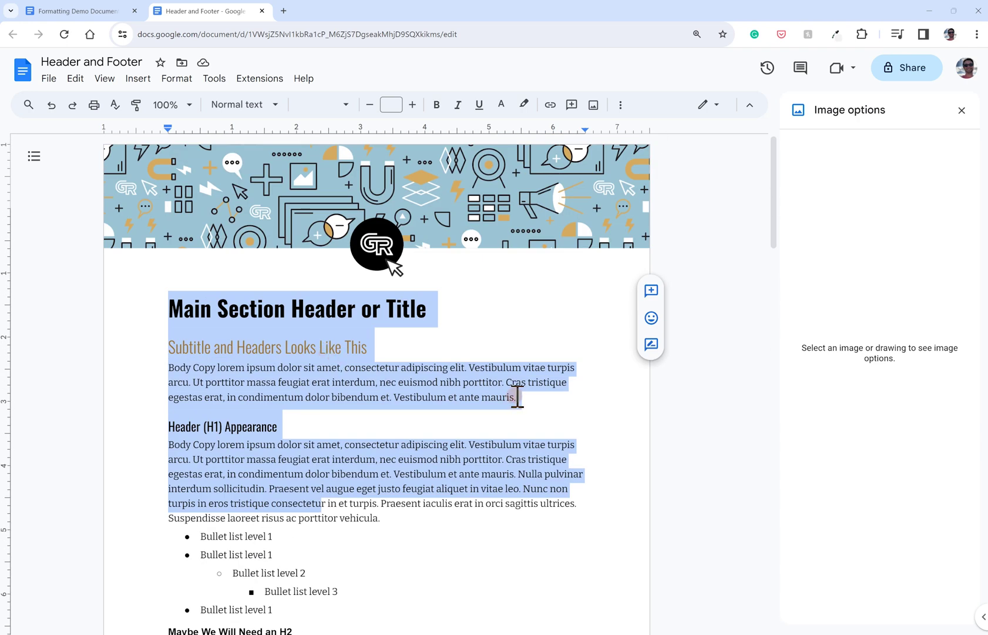
click(493, 323)
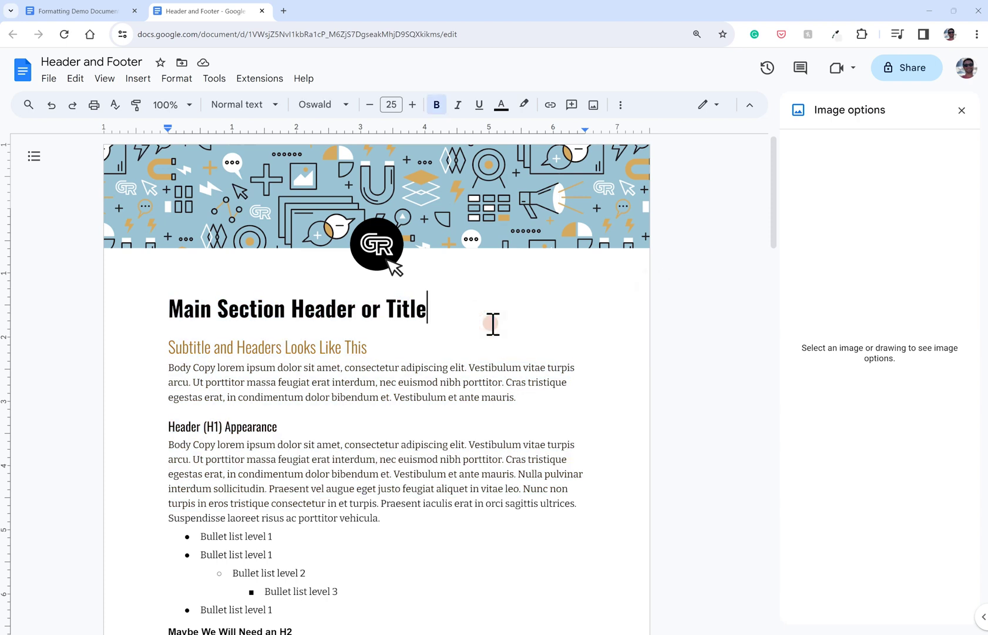